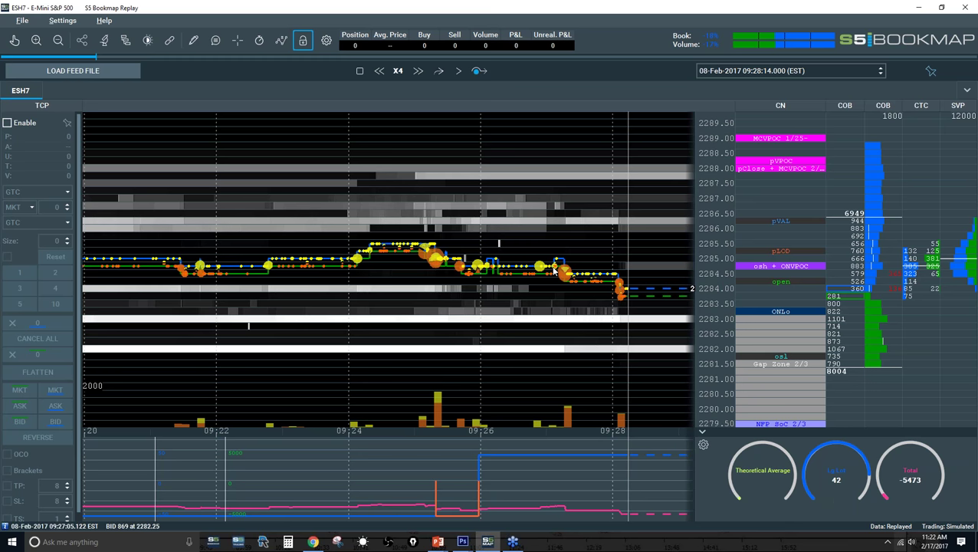
Resume the ESH7 market replay from 09:28:14 and raise its playback speed to X16
{"action": "left_click", "coordinate": [458, 71]}
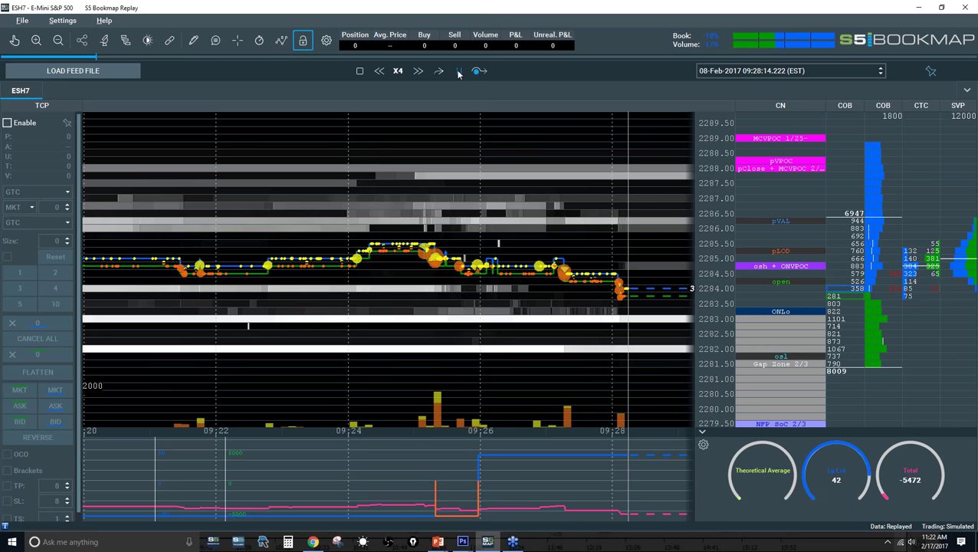
{"action": "left_click", "coordinate": [418, 71]}
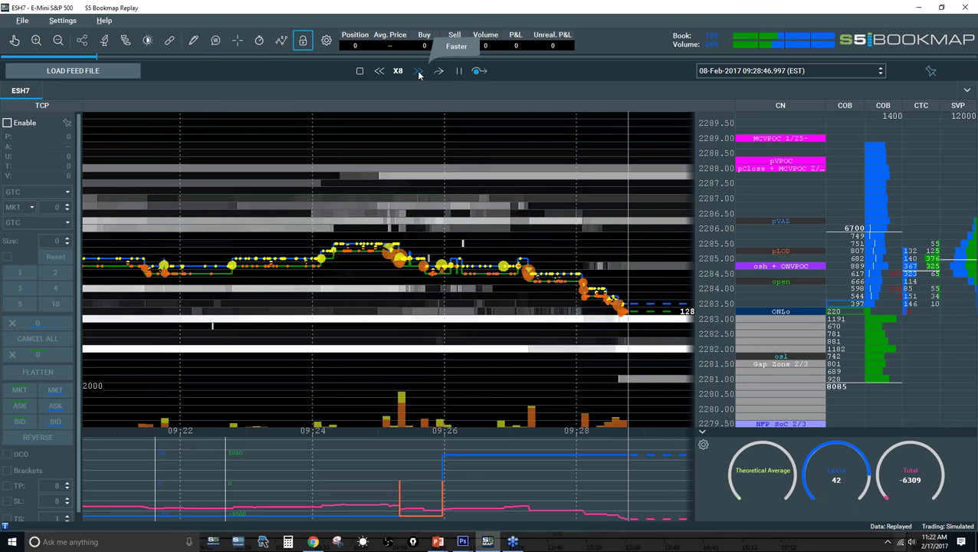
{"action": "left_click", "coordinate": [419, 71]}
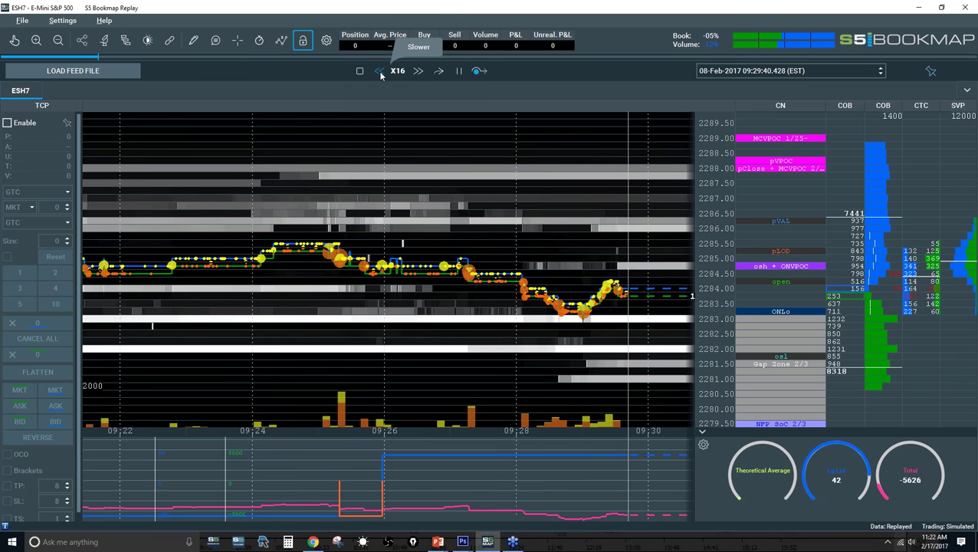
Slow the replay to X4 while it plays through the 09:30 open, and pause it at about 09:35:45
{"action": "left_click", "coordinate": [380, 71]}
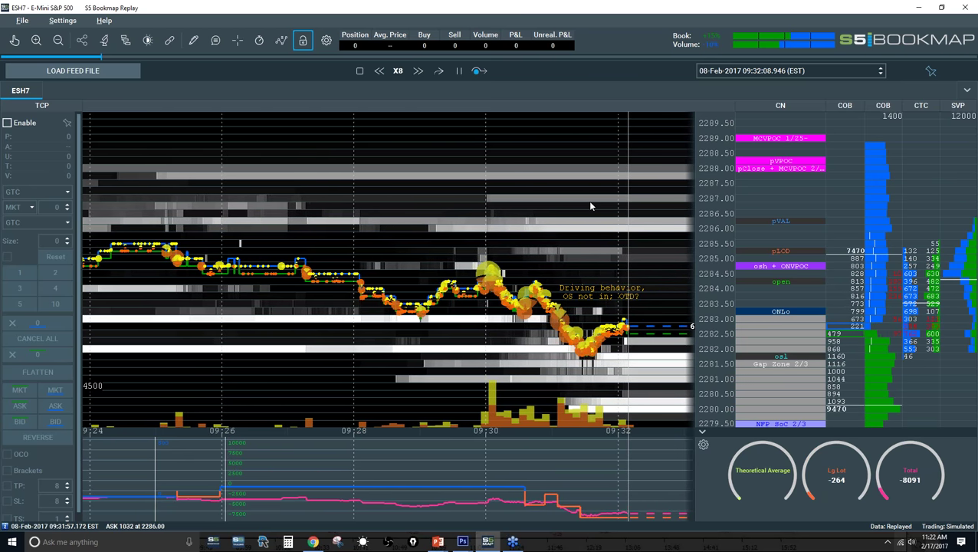
{"action": "left_click", "coordinate": [379, 72]}
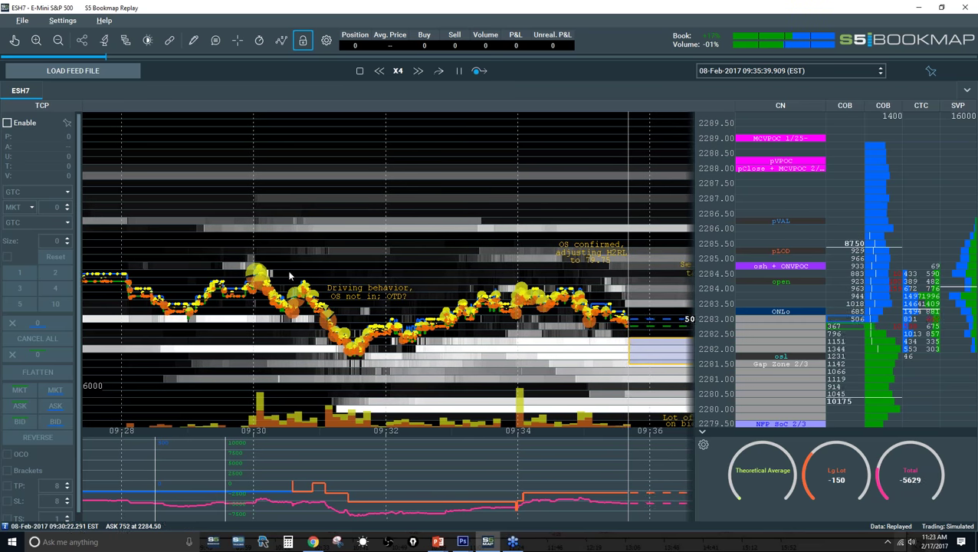
{"action": "left_click", "coordinate": [460, 71]}
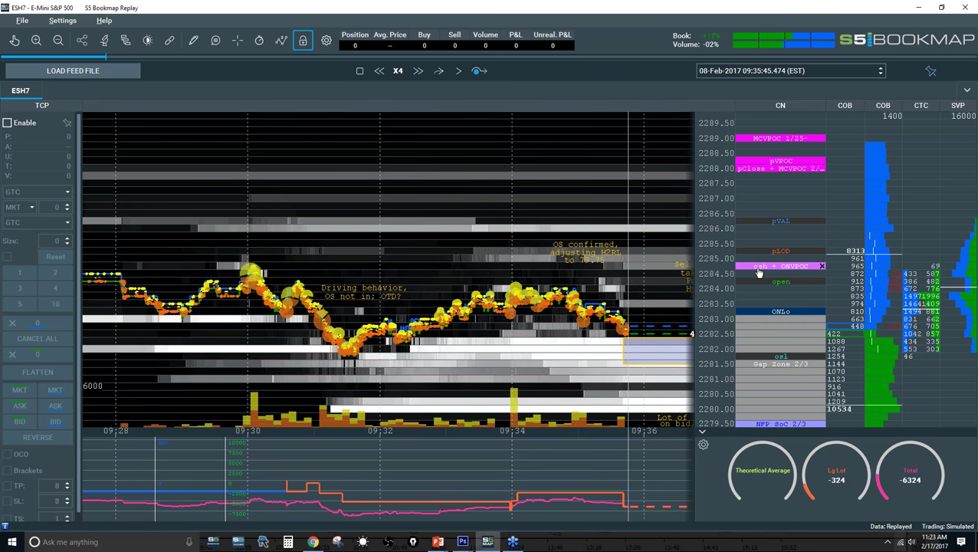
Play the replay until about 09:37:53, pause it, and review the second hypothesis in the 0208_Hypo2.jpg image in Photoshop
{"action": "left_click", "coordinate": [459, 72]}
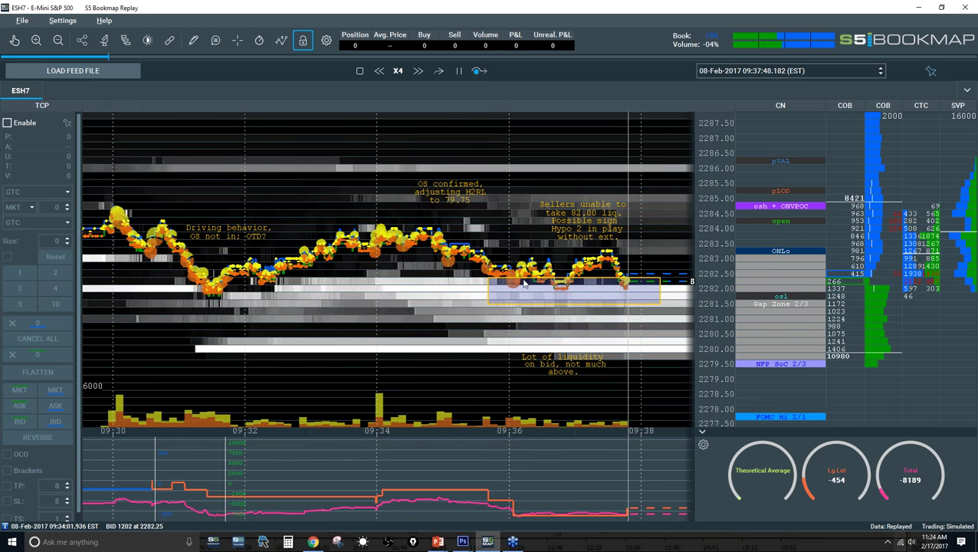
{"action": "left_click", "coordinate": [459, 70]}
{"action": "key", "text": "alt+Tab"}
{"action": "left_click_drag", "start_coordinate": [244, 93], "coordinate": [239, 89]}
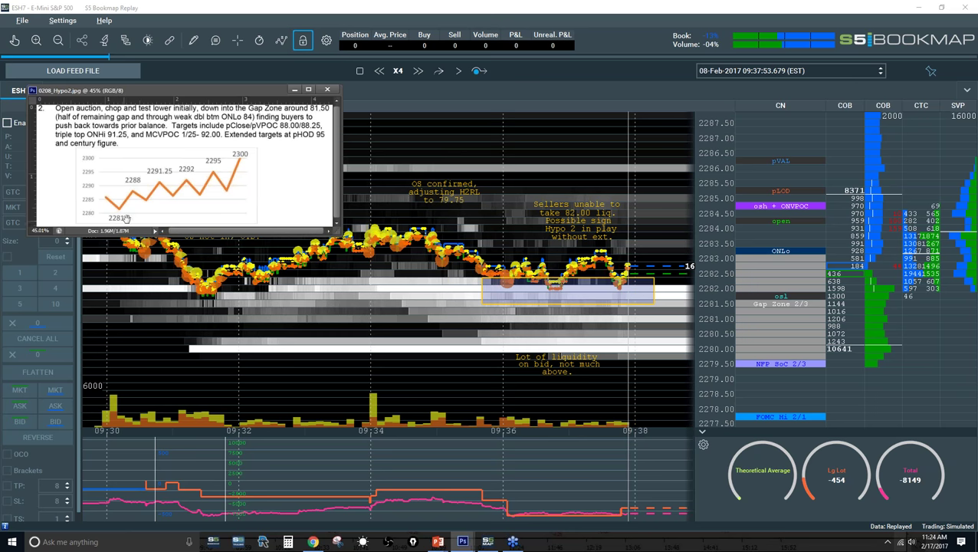
{"action": "left_click", "coordinate": [286, 62]}
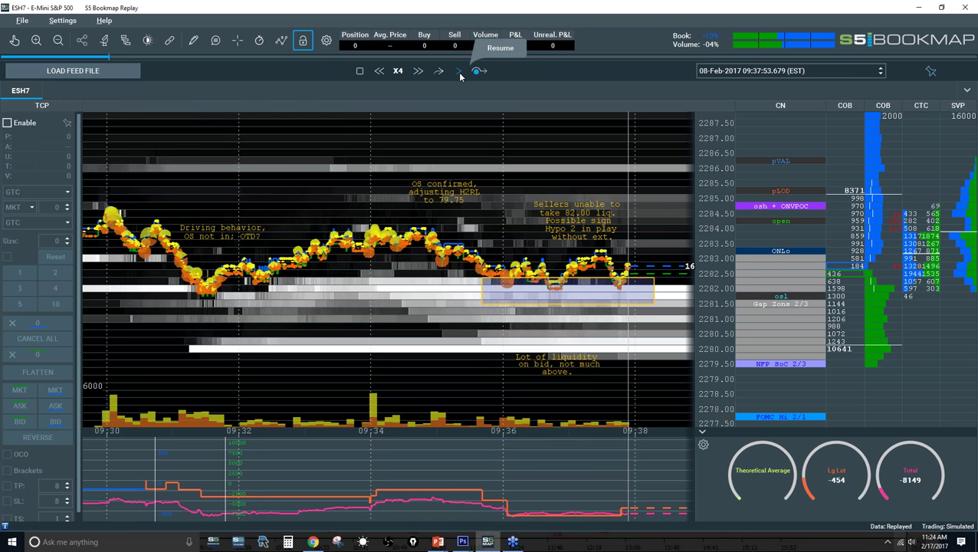
Continue the replay, speed it up to X8, and pause it at about 09:40:40, after the "osh tagged to the tick" note
{"action": "left_click", "coordinate": [459, 71]}
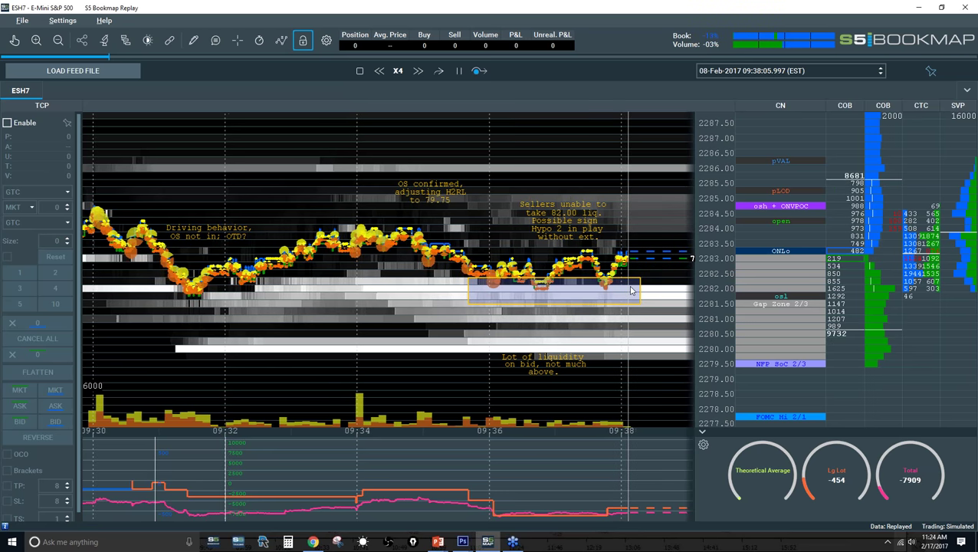
{"action": "left_click", "coordinate": [419, 70]}
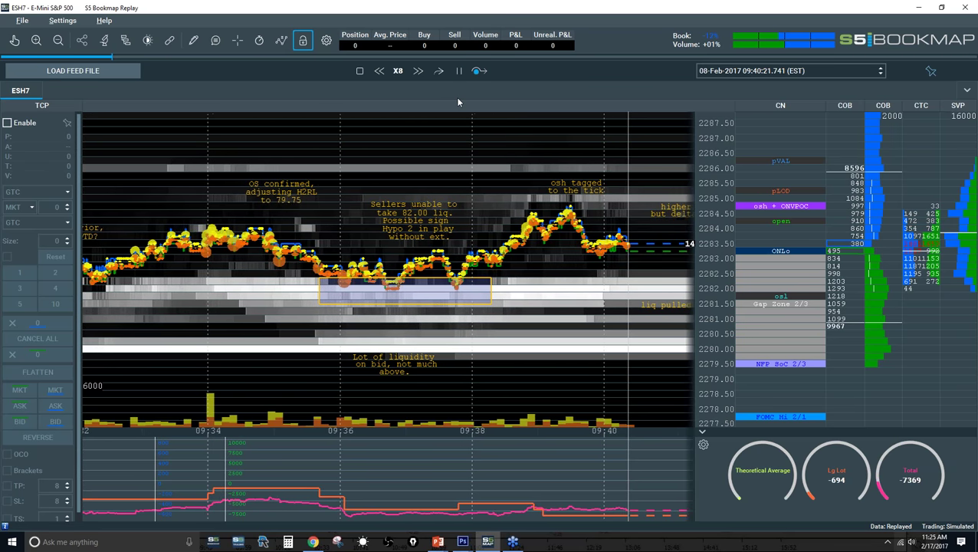
{"action": "left_click", "coordinate": [459, 70]}
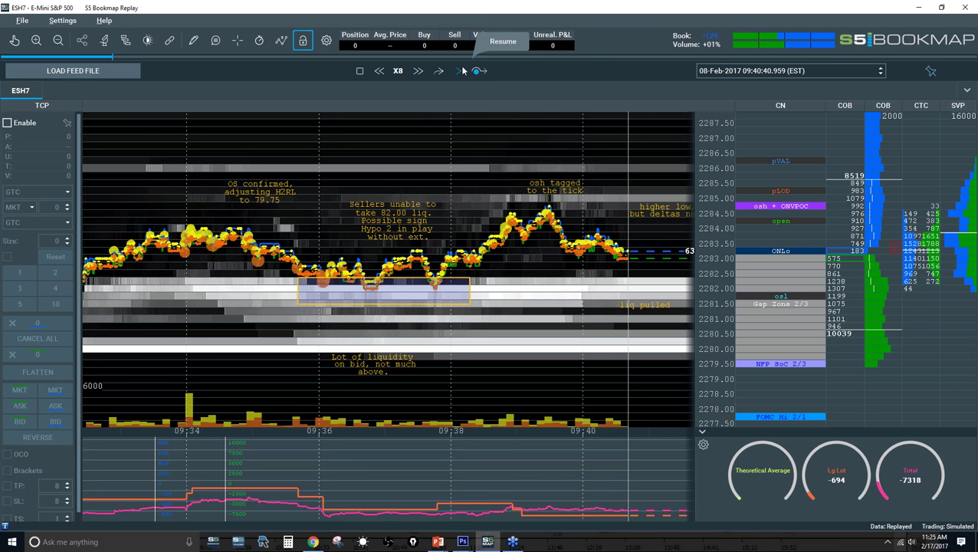
Resume the replay, slow it to X4 around the aggressive sellers zone, and raise the speed back to X8
{"action": "left_click", "coordinate": [460, 71]}
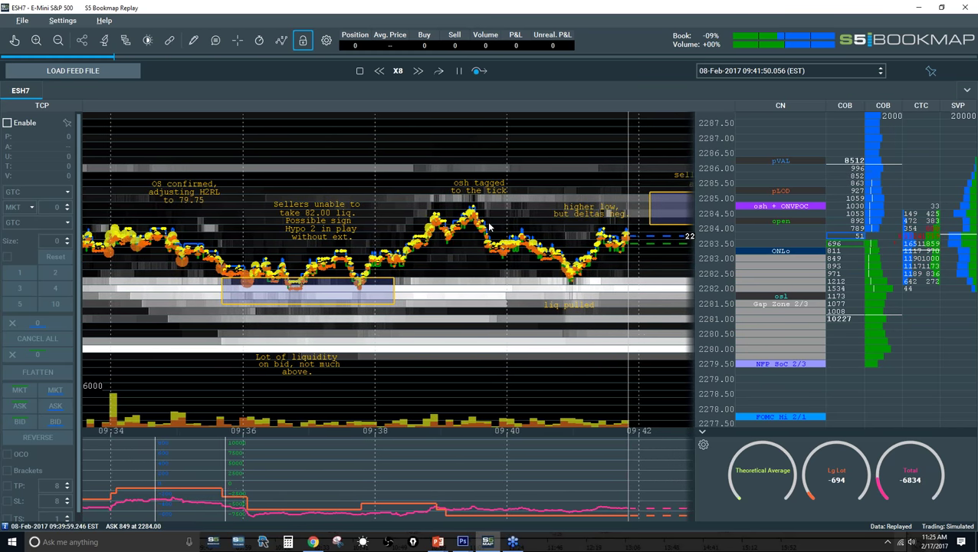
{"action": "left_click", "coordinate": [380, 71]}
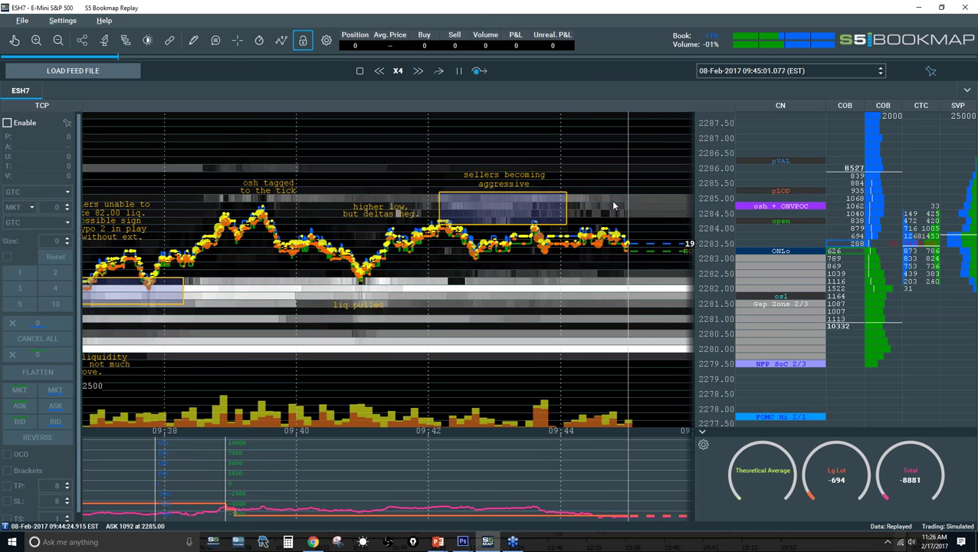
{"action": "left_click", "coordinate": [417, 71]}
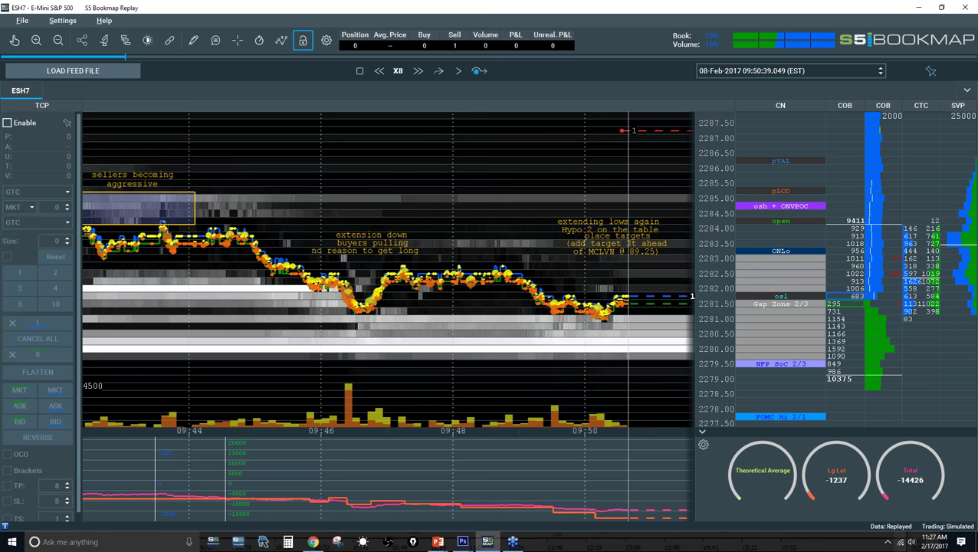
Recheck the price path in the 0208_Hypo2.jpg image, and resume the Bookmap replay at X4 speed
{"action": "key", "text": "alt+Tab"}
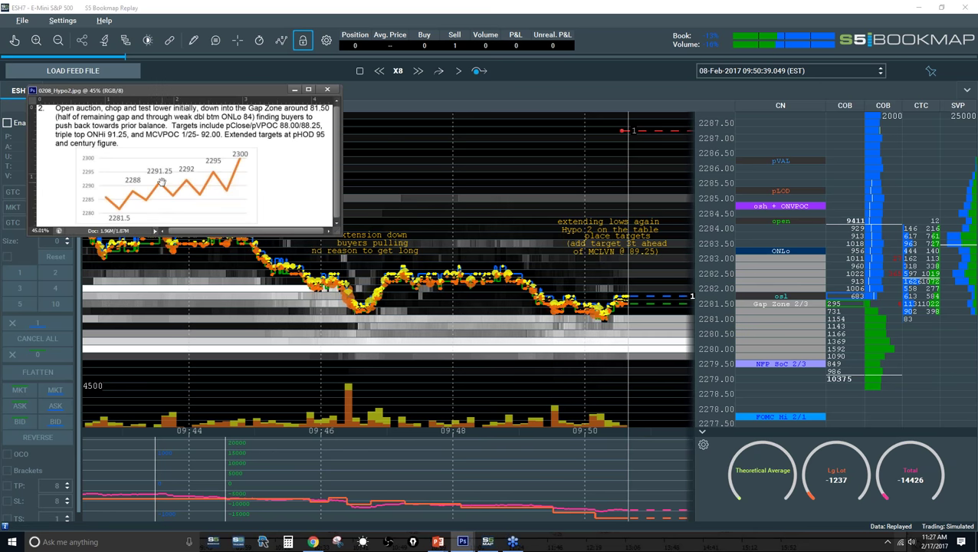
{"action": "left_click", "coordinate": [537, 85]}
{"action": "left_click", "coordinate": [457, 70]}
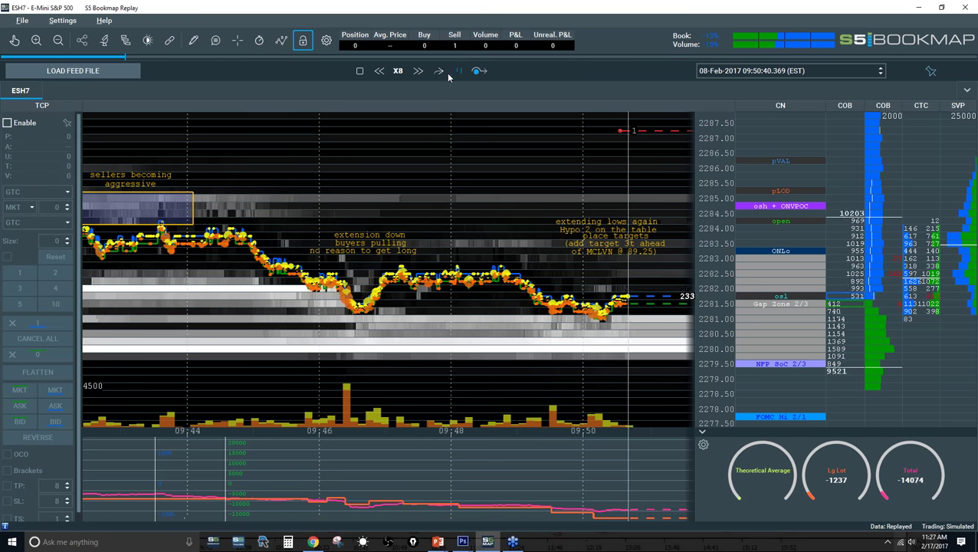
{"action": "left_click", "coordinate": [379, 70]}
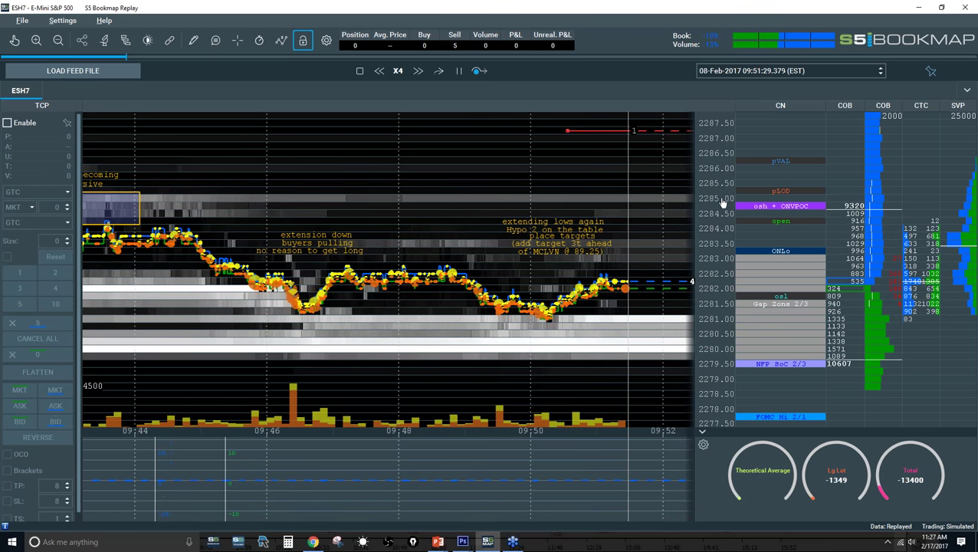
Pause the replay at about 09:51:42 and examine the sell target orders placed above the market, up to about 2294.25
{"action": "left_click_drag", "start_coordinate": [724, 202], "coordinate": [721, 218]}
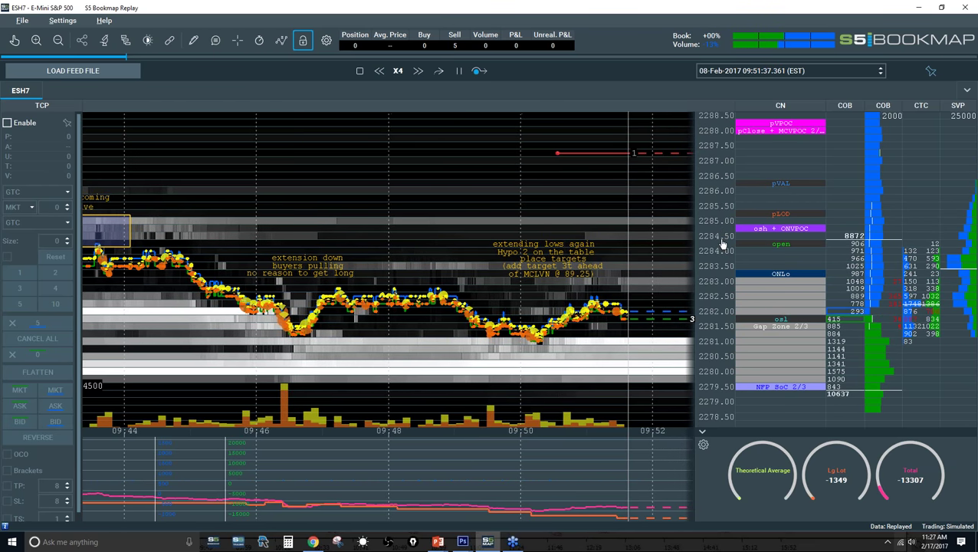
{"action": "left_click", "coordinate": [459, 71]}
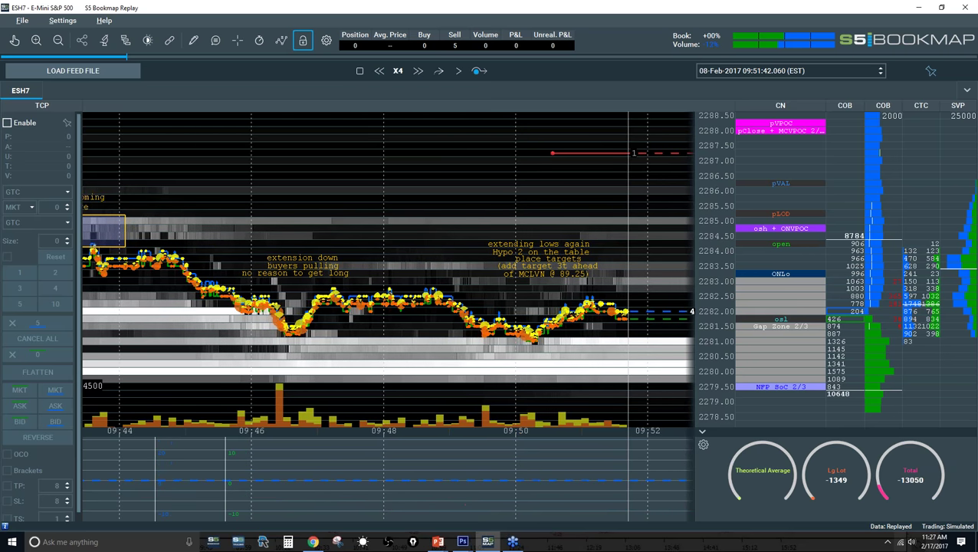
{"action": "left_click_drag", "start_coordinate": [716, 236], "coordinate": [715, 272]}
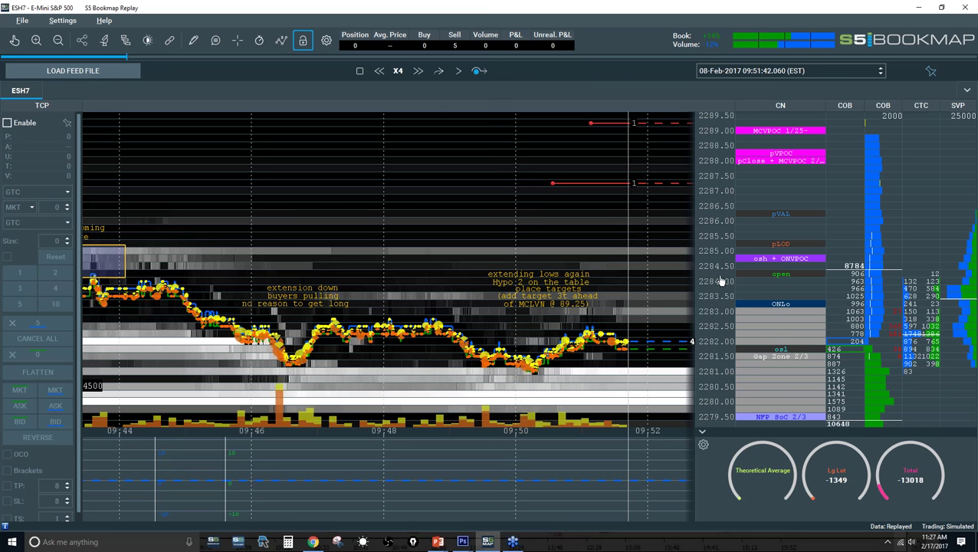
{"action": "scroll", "coordinate": [721, 295], "scroll_direction": "up", "scroll_amount": 2}
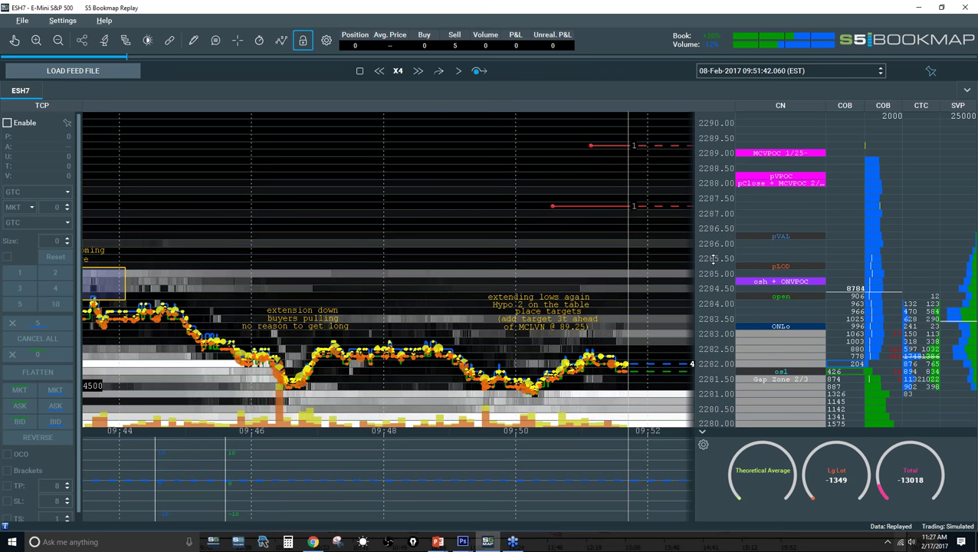
{"action": "left_click_drag", "start_coordinate": [713, 262], "coordinate": [713, 294]}
{"action": "left_click_drag", "start_coordinate": [663, 244], "coordinate": [615, 241]}
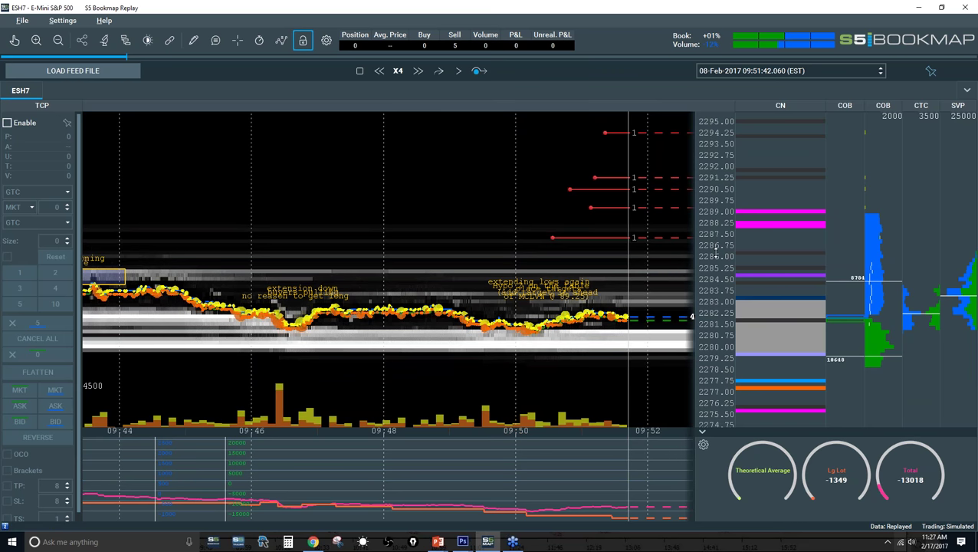
{"action": "left_click_drag", "start_coordinate": [717, 267], "coordinate": [716, 340]}
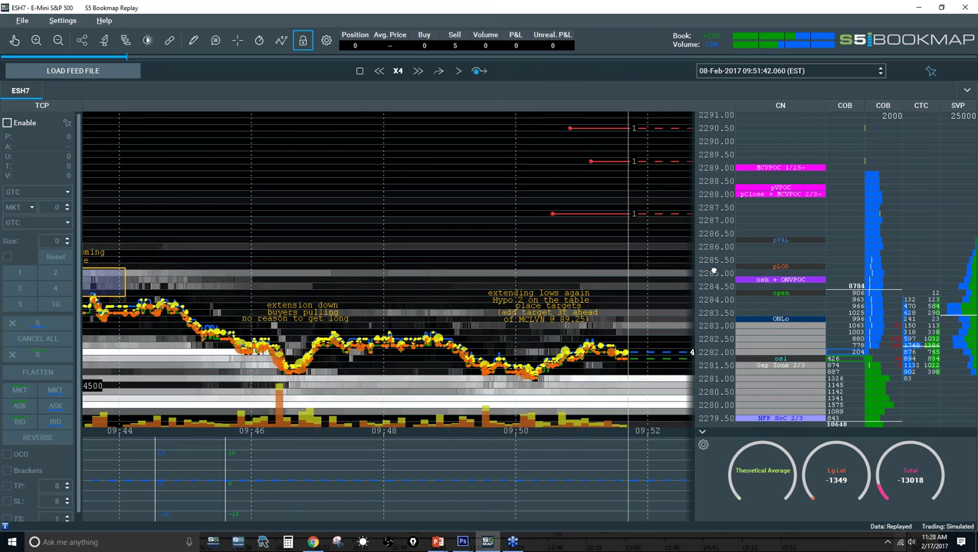
{"action": "scroll", "coordinate": [713, 270], "scroll_direction": "down", "scroll_amount": 3}
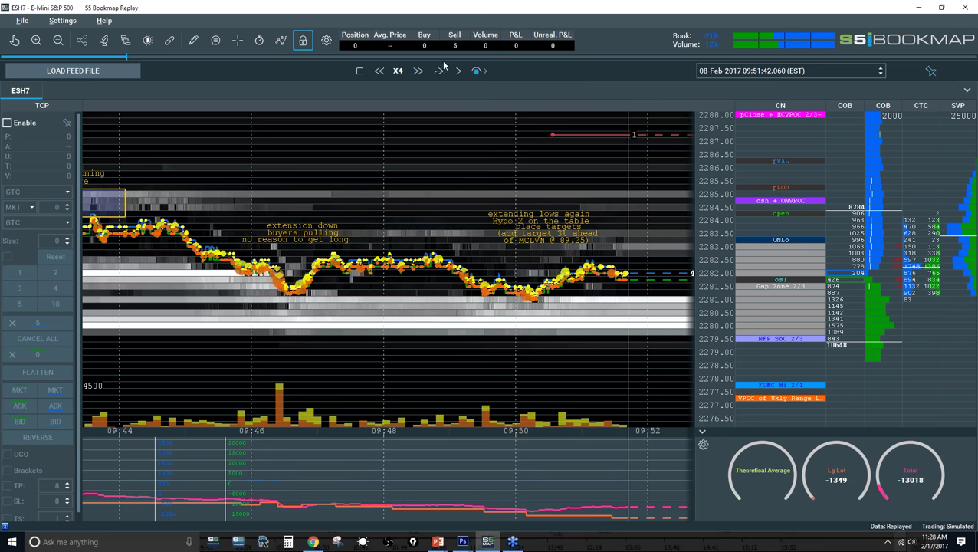
Resume the replay from 09:51:42 and raise its playback speed to X16
{"action": "left_click", "coordinate": [459, 70]}
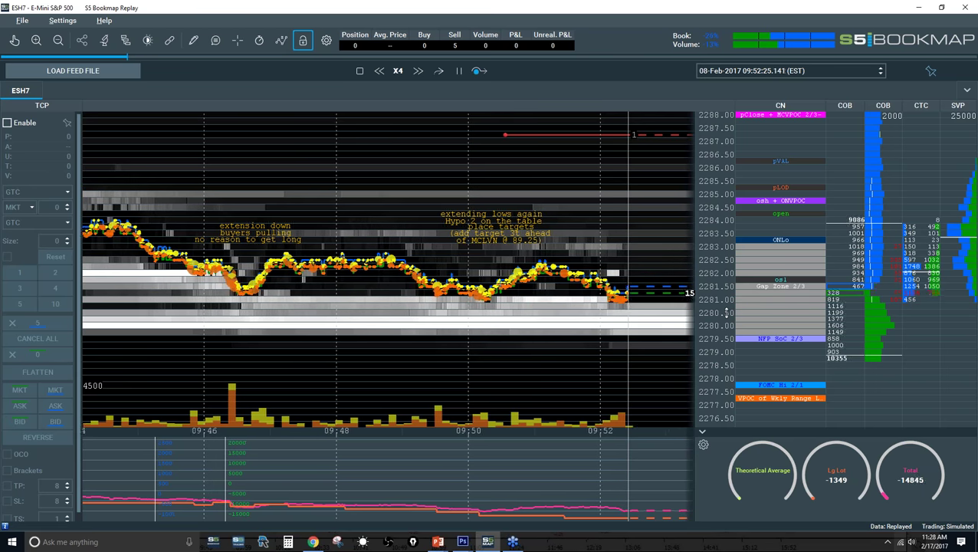
{"action": "left_click", "coordinate": [418, 71]}
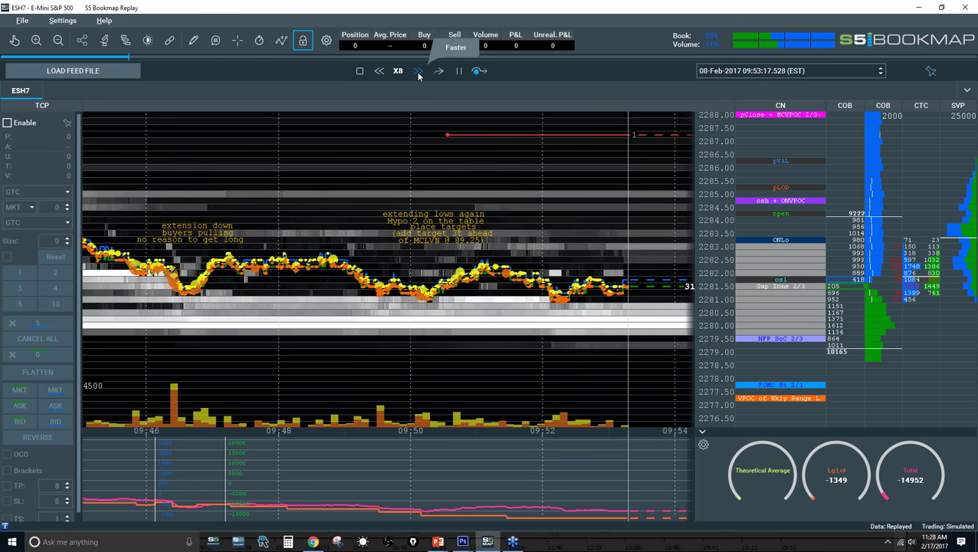
{"action": "left_click", "coordinate": [418, 71]}
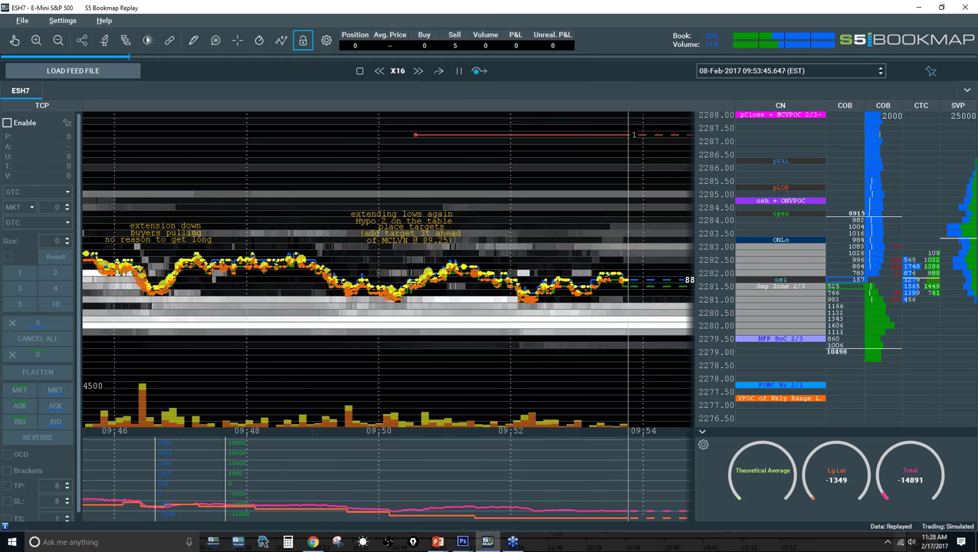
Slow the replay to X4, show a longer time span on the chart, and pause at about 09:58:27
{"action": "left_click", "coordinate": [379, 71]}
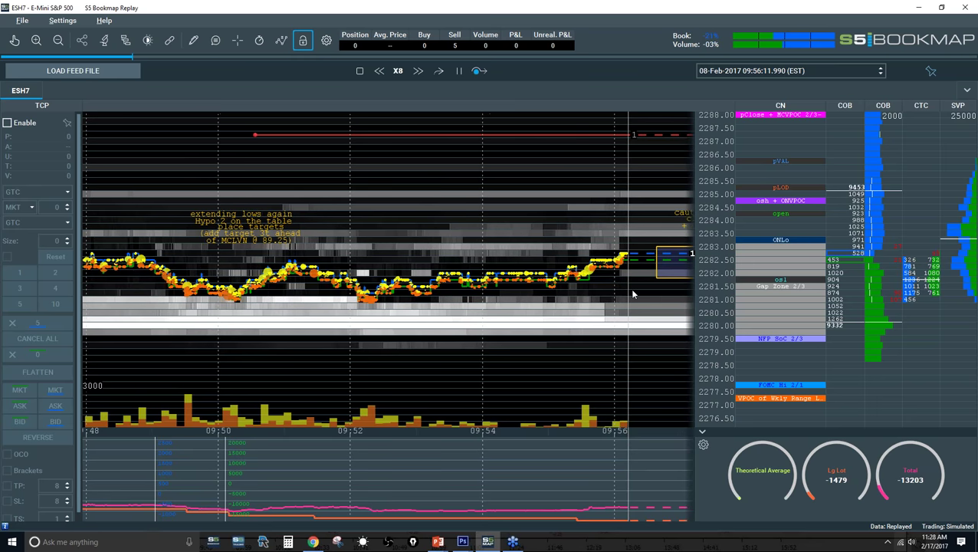
{"action": "left_click", "coordinate": [378, 70]}
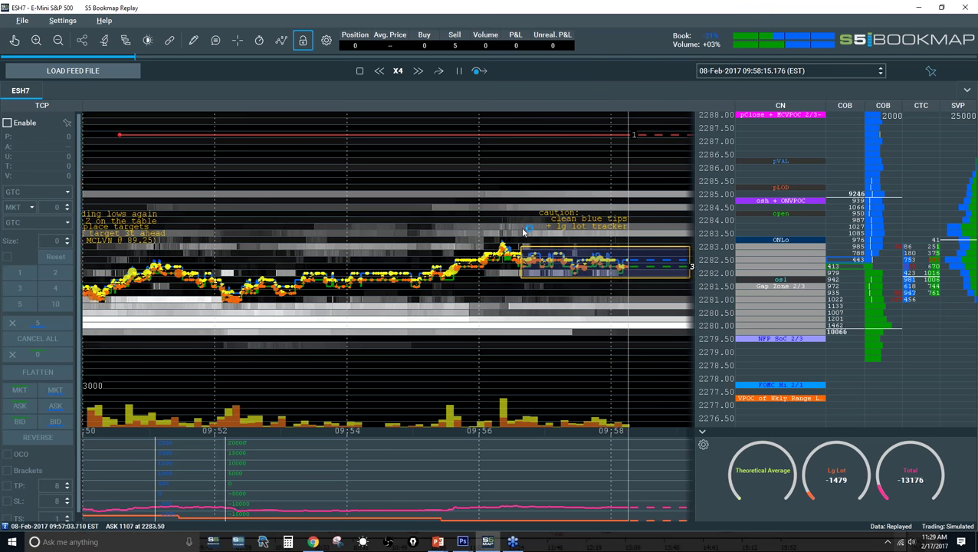
{"action": "scroll", "coordinate": [506, 229], "scroll_direction": "down", "scroll_amount": 1}
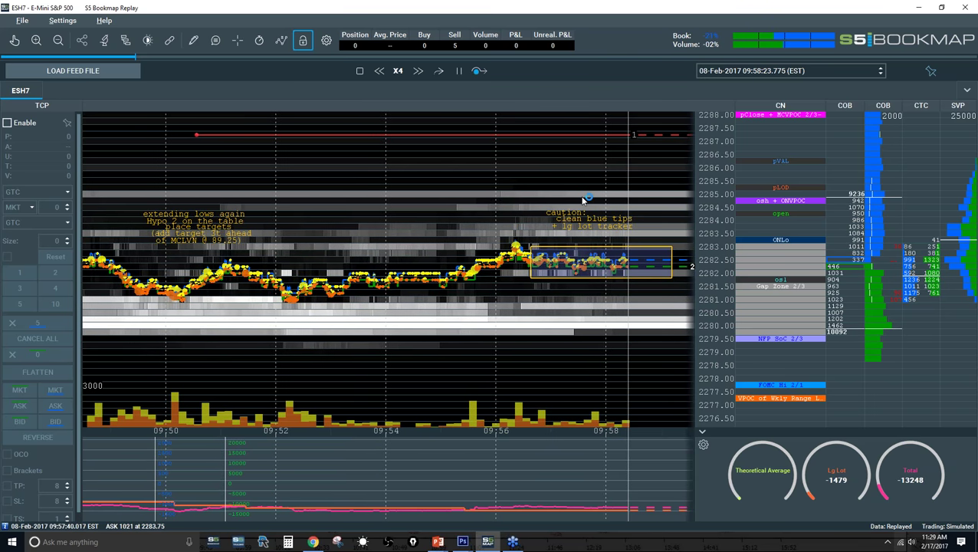
{"action": "key", "text": "space"}
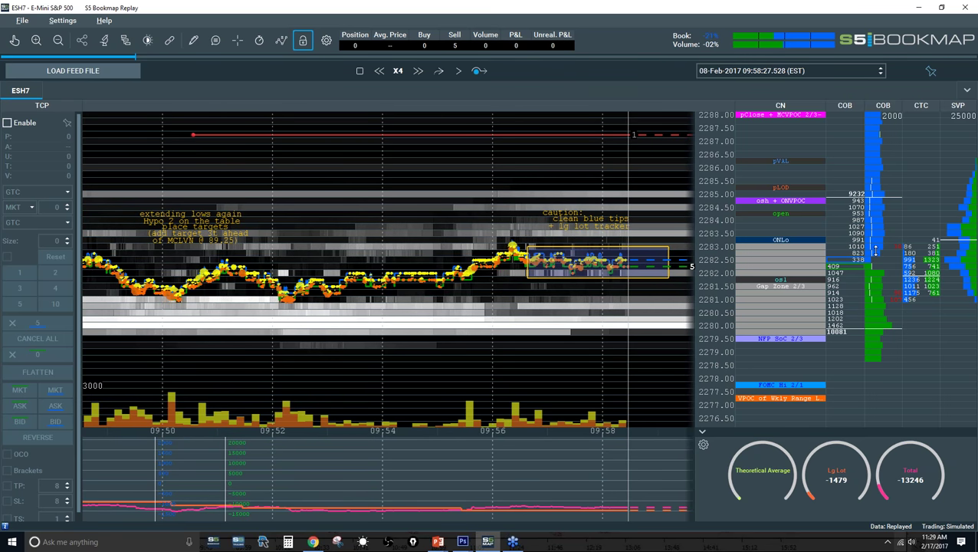
Resume the replay, run it at X8 past 10:00, and slow it to X4 near the "84.50 wants short" note
{"action": "left_click", "coordinate": [460, 71]}
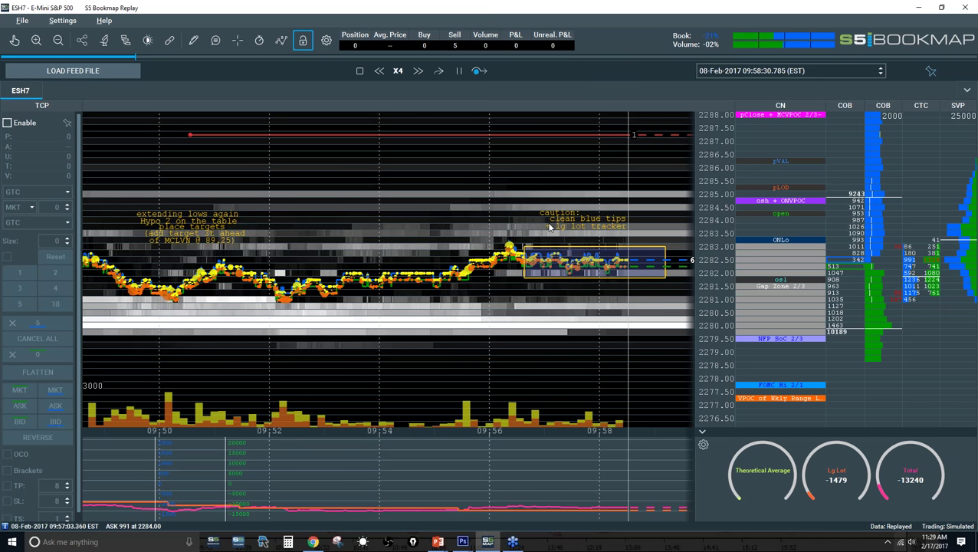
{"action": "left_click", "coordinate": [419, 71]}
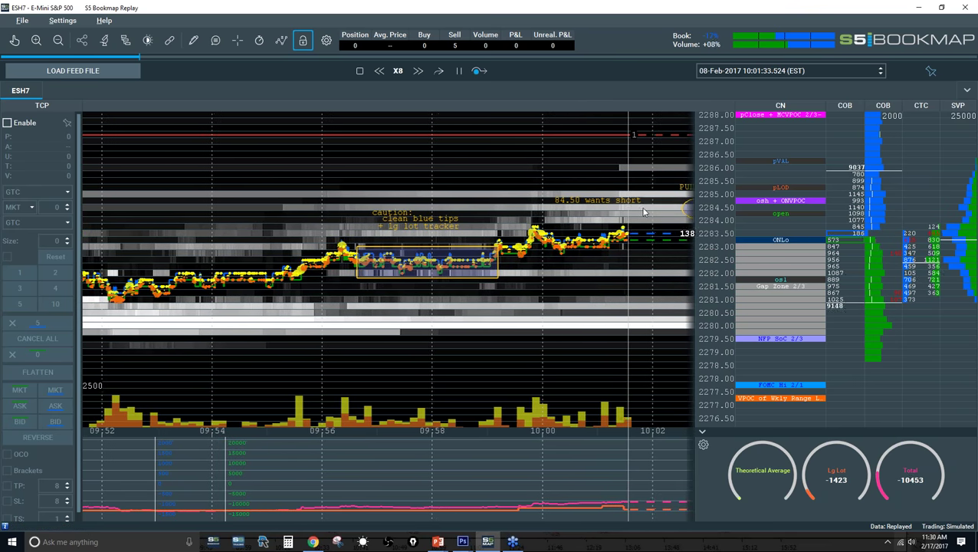
{"action": "left_click", "coordinate": [379, 71]}
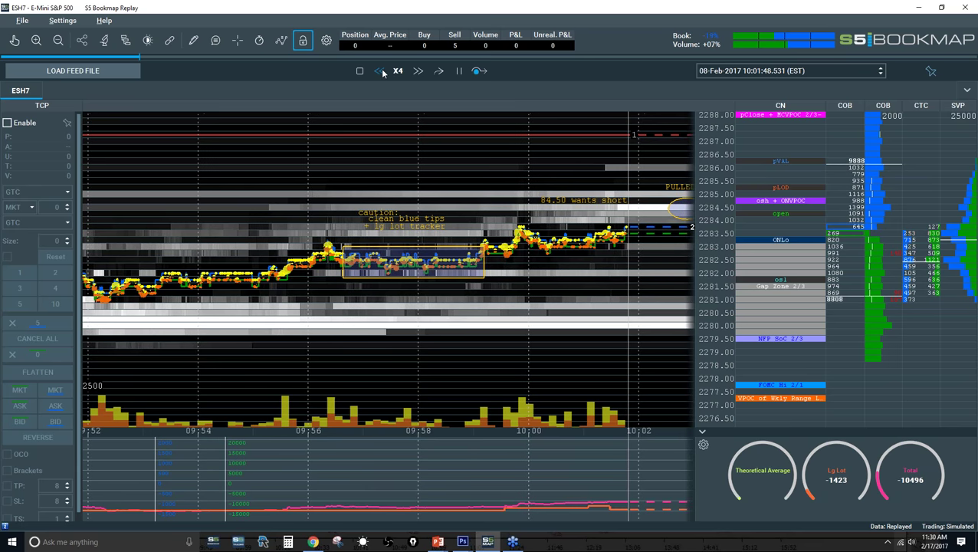
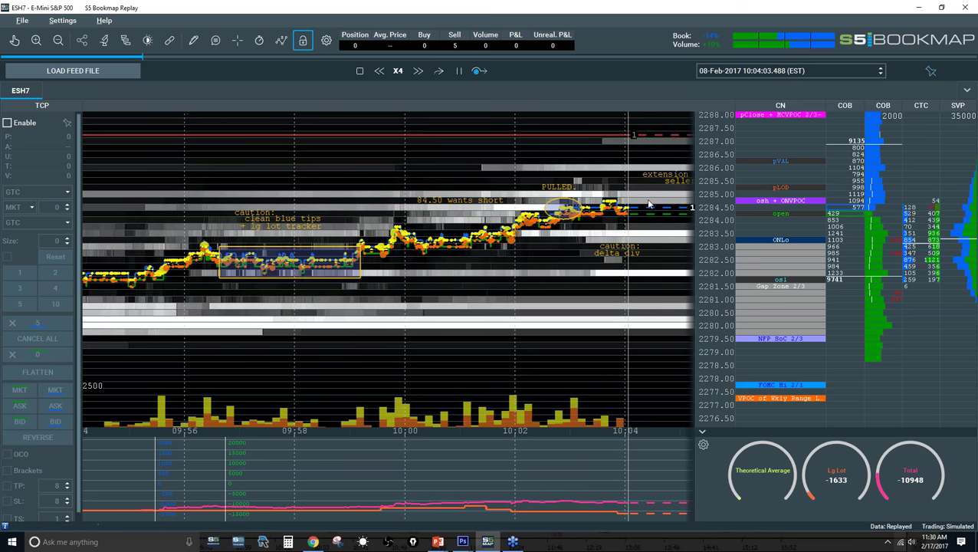
Run the replay at X8 from about 10:04, slow it to X2, and pause at about 10:10:02 near the "long" note
{"action": "left_click", "coordinate": [420, 72]}
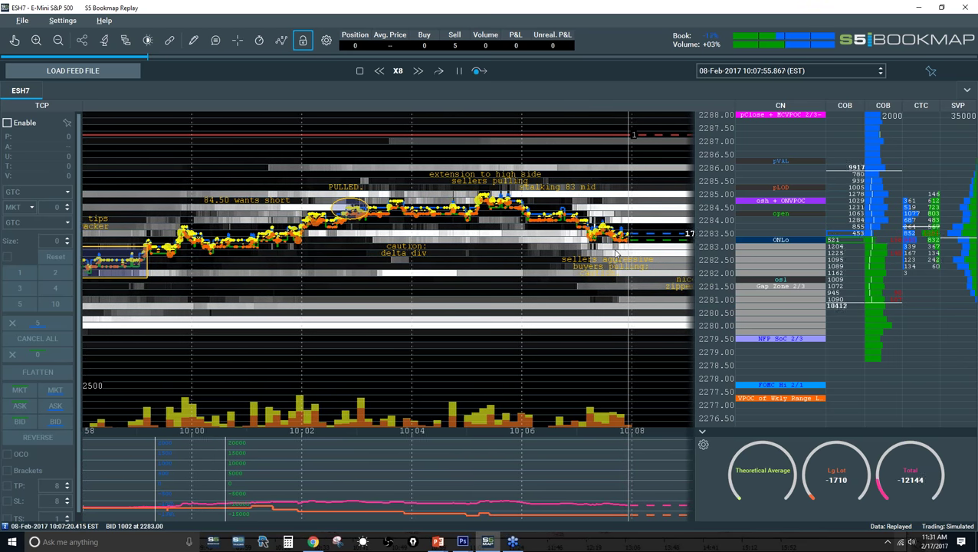
{"action": "scroll", "coordinate": [505, 255], "scroll_direction": "down", "scroll_amount": 2}
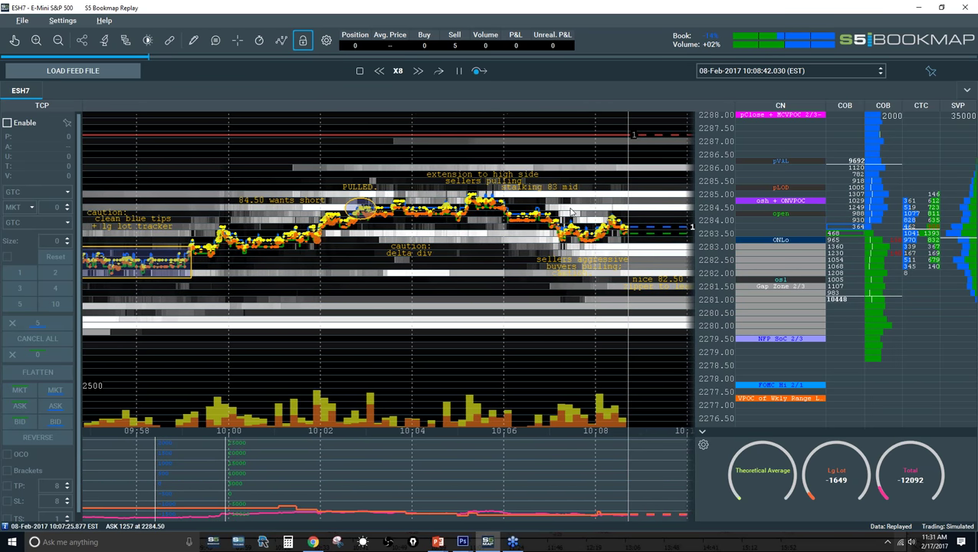
{"action": "left_click", "coordinate": [379, 71]}
{"action": "left_click", "coordinate": [379, 71]}
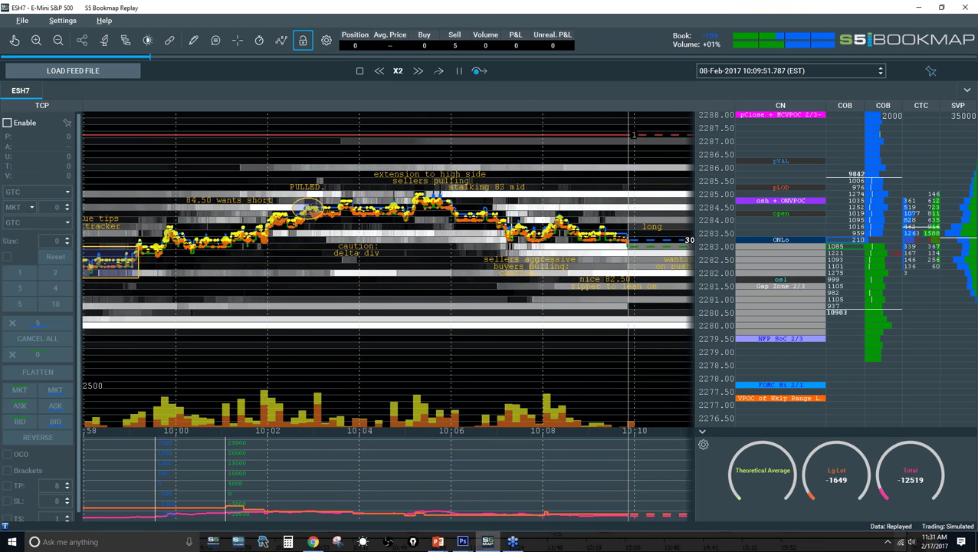
{"action": "scroll", "coordinate": [469, 122], "scroll_direction": "down", "scroll_amount": 2}
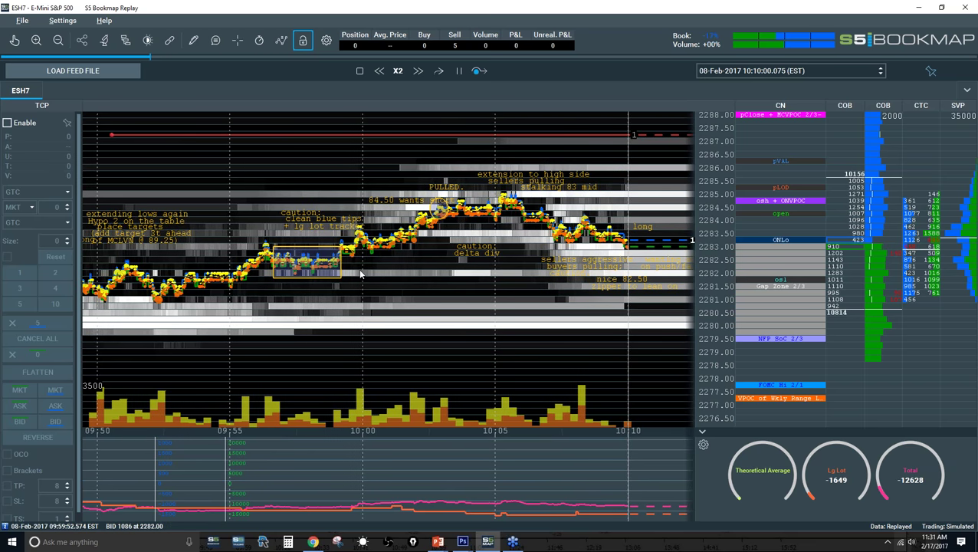
{"action": "left_click", "coordinate": [458, 71]}
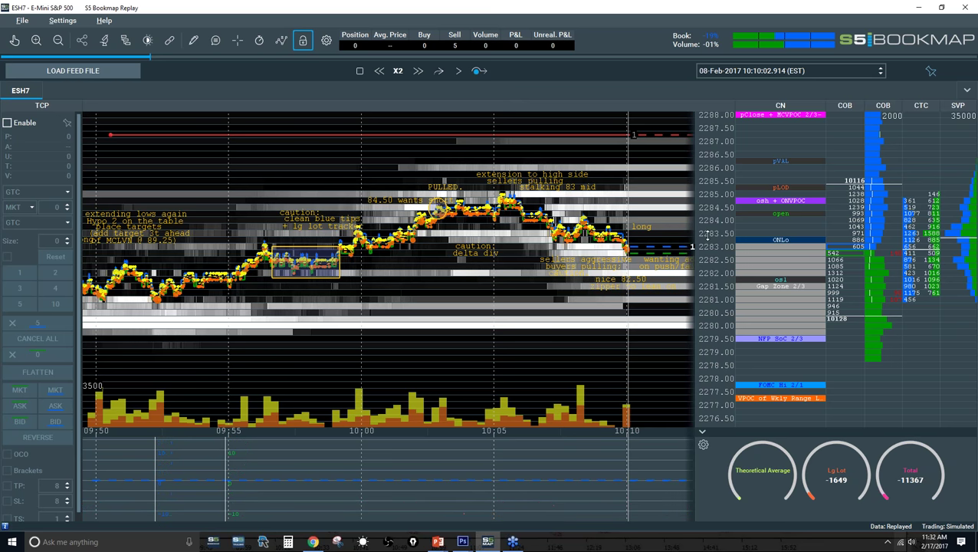
Enlarge the price scale, resume the replay from 10:10:02, and raise its speed to X8 at about 10:11:42
{"action": "scroll", "coordinate": [707, 244], "scroll_direction": "up", "scroll_amount": 3}
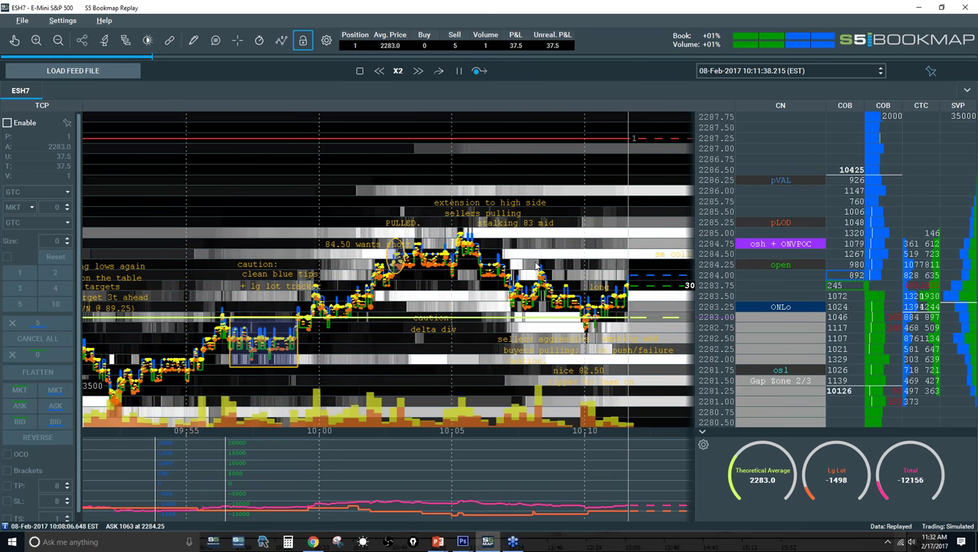
{"action": "left_click", "coordinate": [418, 70]}
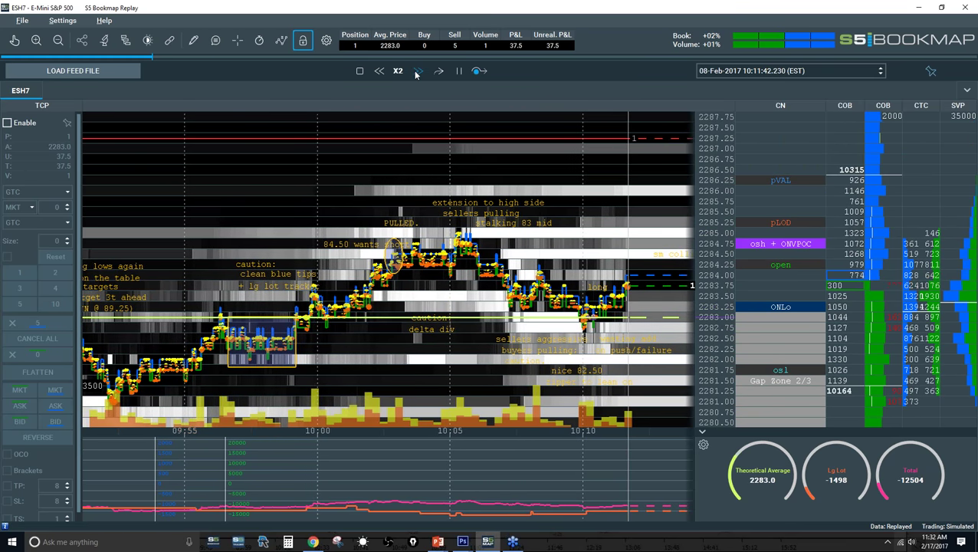
{"action": "left_click", "coordinate": [418, 70]}
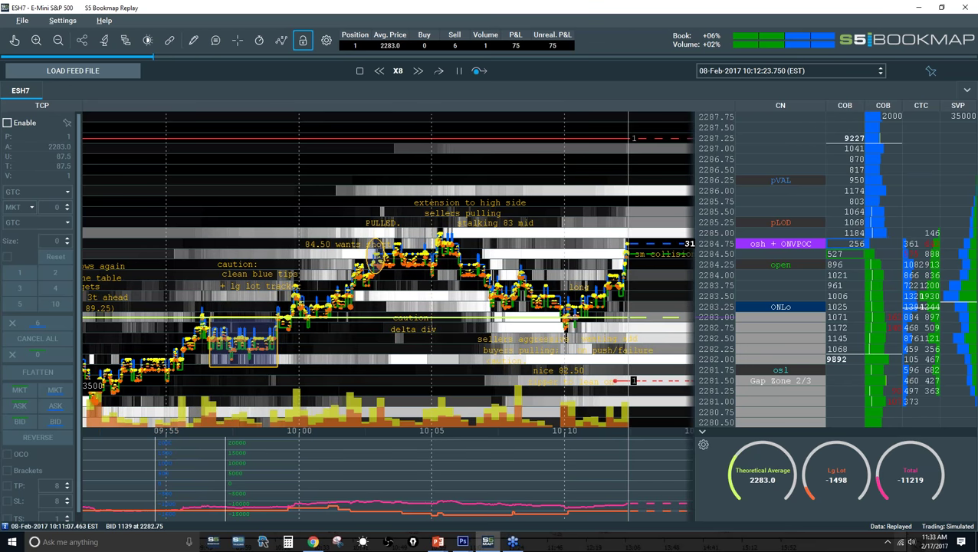
{"action": "scroll", "coordinate": [613, 310], "scroll_direction": "up", "scroll_amount": 4}
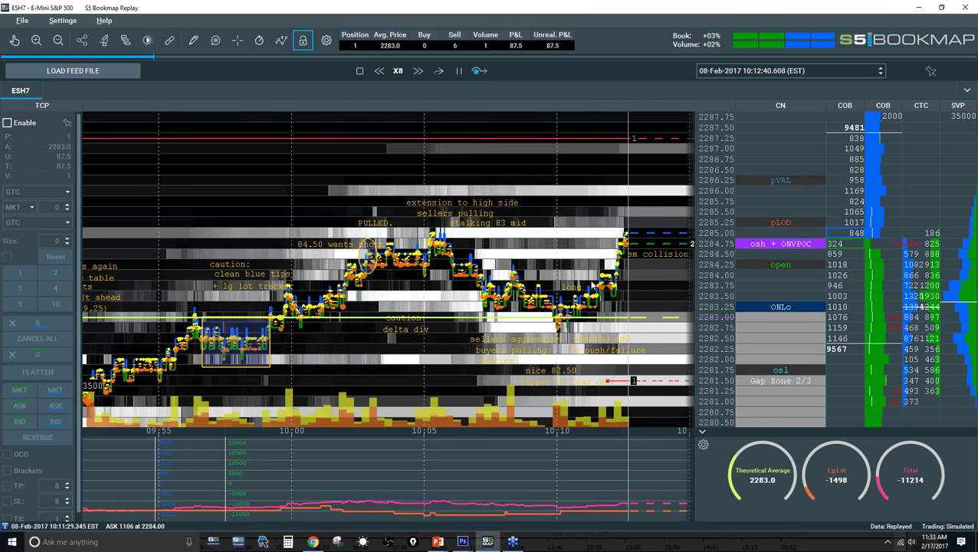
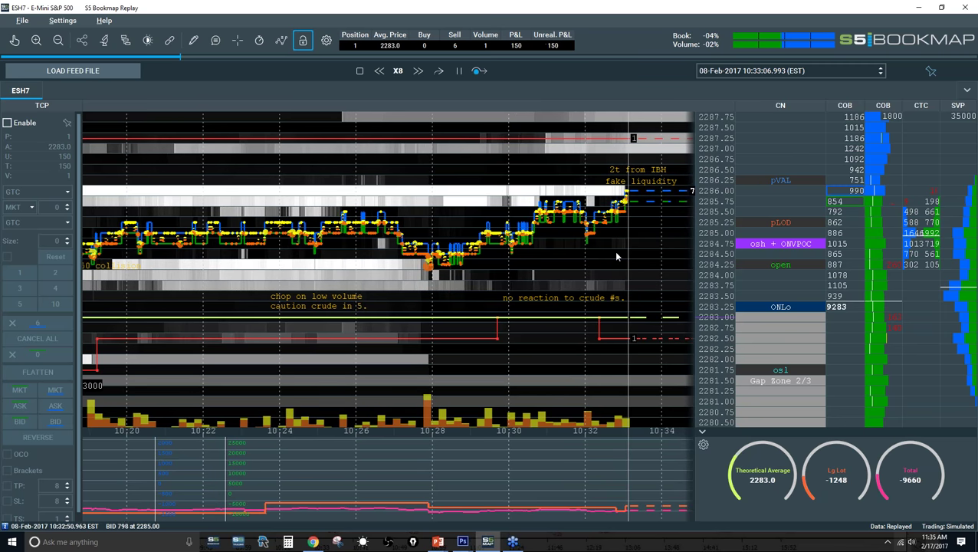
Review the price action from about 10:05 on a longer time span, and pause the replay at X4 at about 10:35:56
{"action": "scroll", "coordinate": [582, 330], "scroll_direction": "down", "scroll_amount": 3}
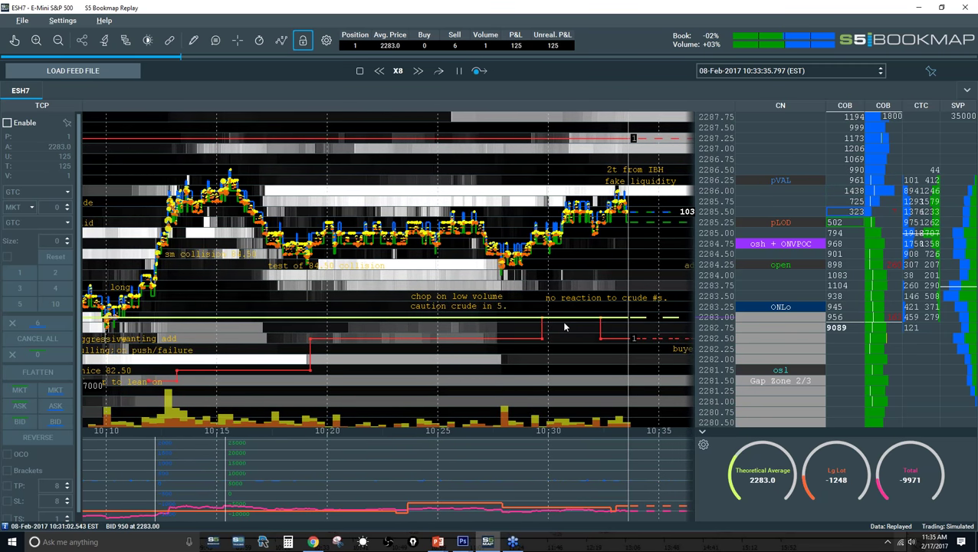
{"action": "scroll", "coordinate": [255, 345], "scroll_direction": "down", "scroll_amount": 1}
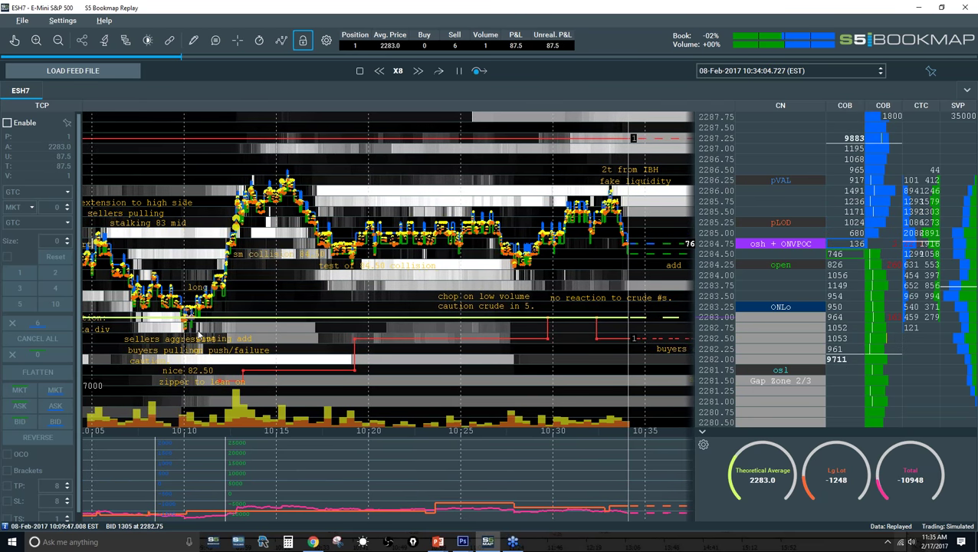
{"action": "scroll", "coordinate": [606, 207], "scroll_direction": "up", "scroll_amount": 2}
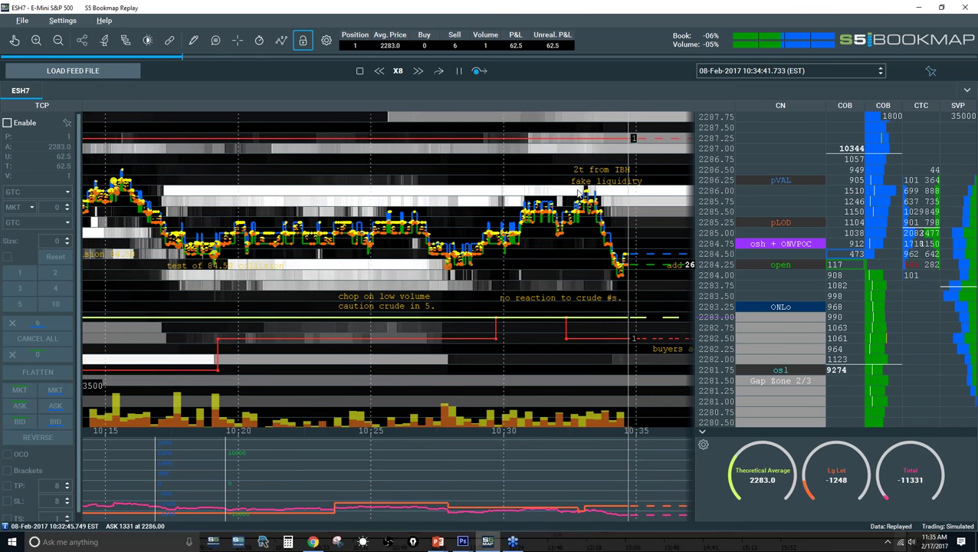
{"action": "left_click", "coordinate": [379, 72]}
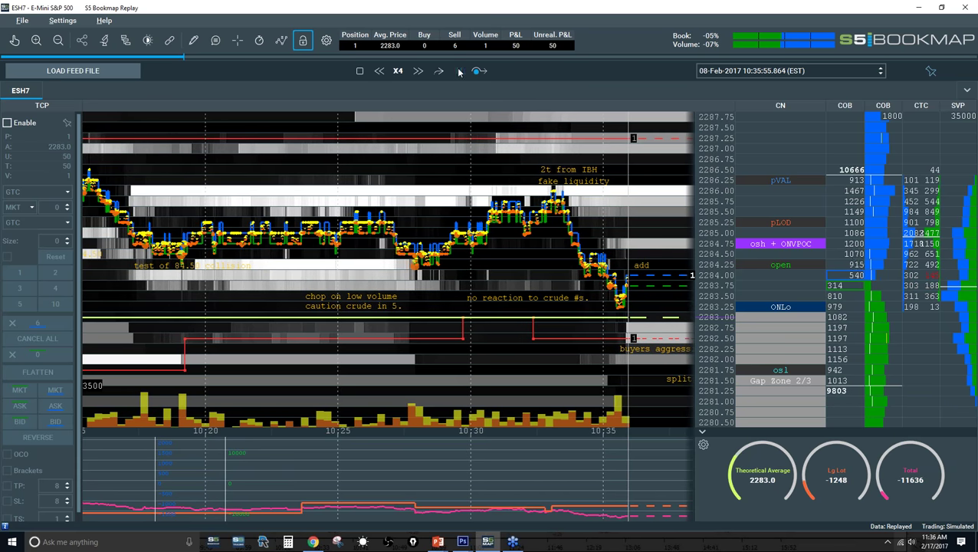
{"action": "key", "text": "space"}
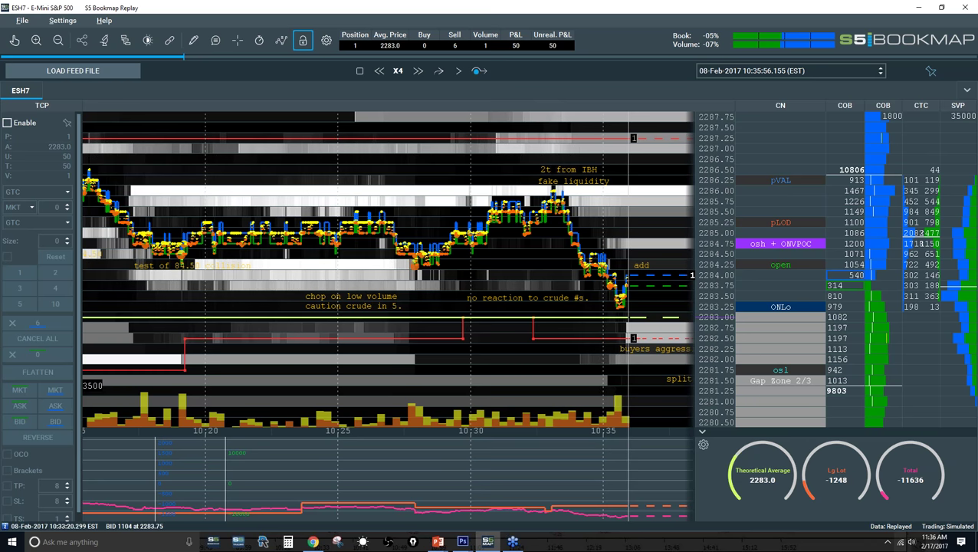
Play the replay on to about 10:36:55, pause it, and review the chart back to about 10:00
{"action": "left_click", "coordinate": [459, 71]}
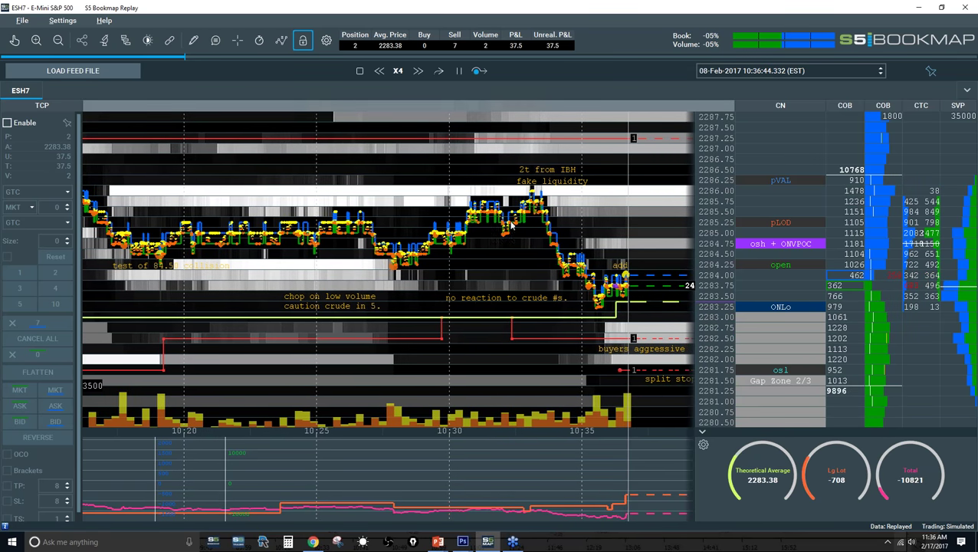
{"action": "left_click", "coordinate": [459, 71]}
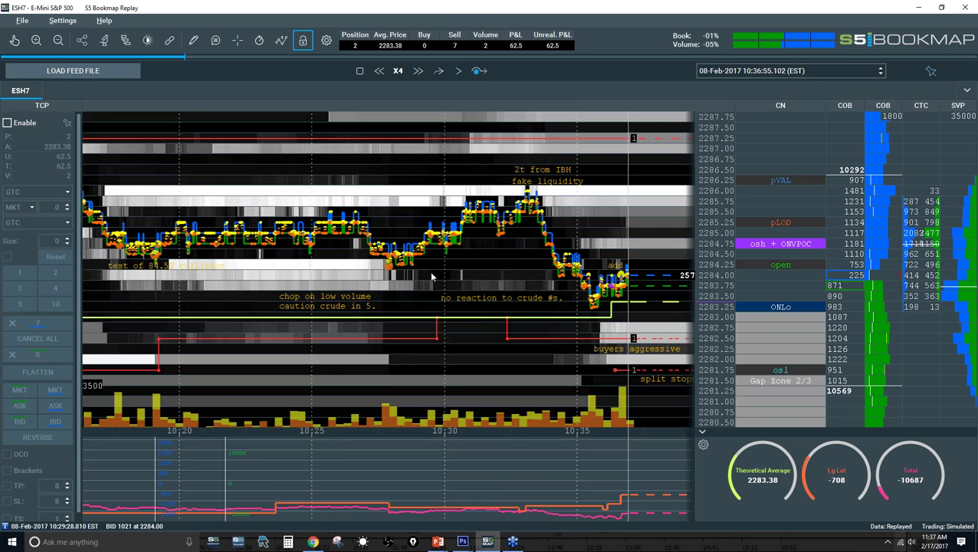
{"action": "scroll", "coordinate": [431, 276], "scroll_direction": "down", "scroll_amount": 5}
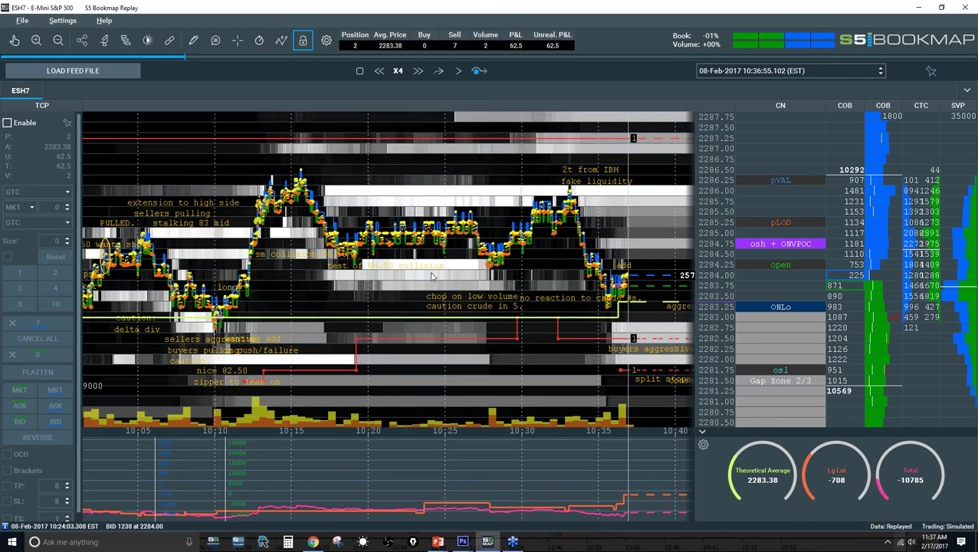
{"action": "scroll", "coordinate": [431, 276], "scroll_direction": "down", "scroll_amount": 1}
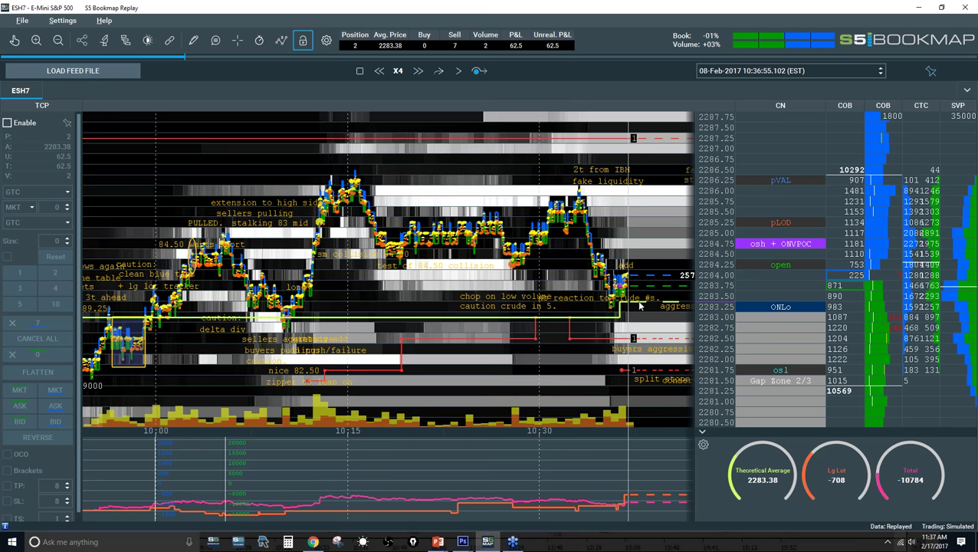
{"action": "scroll", "coordinate": [593, 277], "scroll_direction": "up", "scroll_amount": 3}
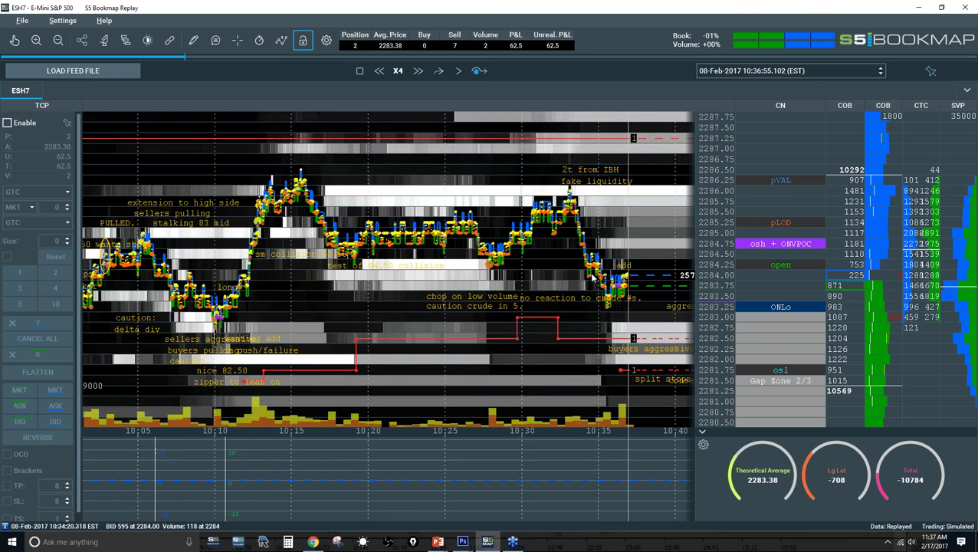
{"action": "scroll", "coordinate": [593, 268], "scroll_direction": "up", "scroll_amount": 2}
Resume the replay from 10:36:55 at X8 and pause at about 10:39:53 by the aggressive and conservative stop notes
{"action": "left_click", "coordinate": [456, 73]}
{"action": "left_click", "coordinate": [418, 71]}
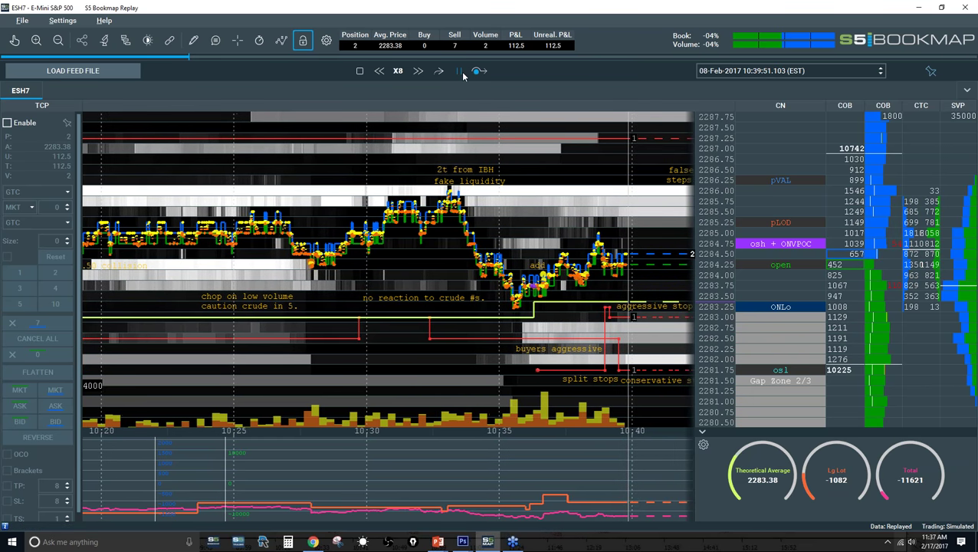
{"action": "key", "text": "space"}
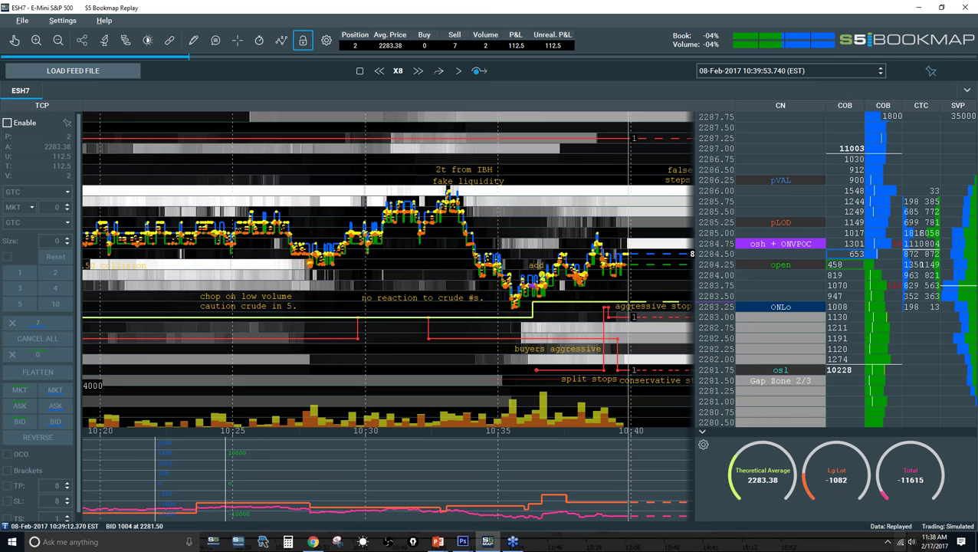
Resume the replay from 10:39:53, raise its speed to X16, and pause after the sharp rally at about 10:43:37
{"action": "left_click", "coordinate": [461, 71]}
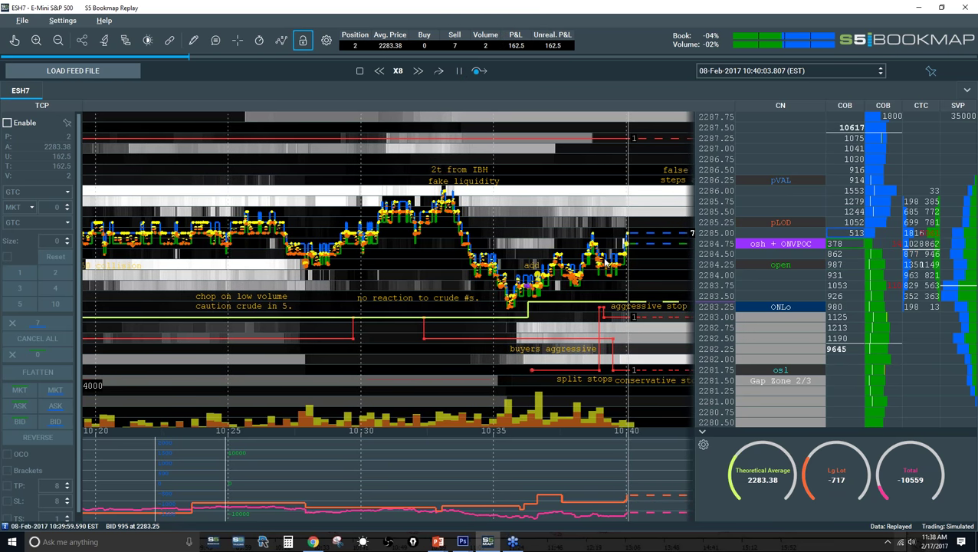
{"action": "left_click", "coordinate": [419, 71]}
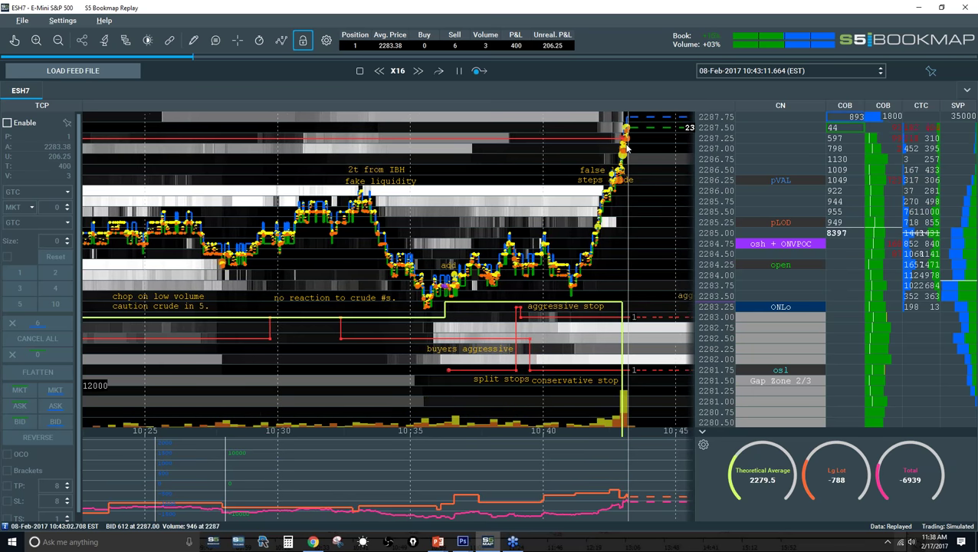
{"action": "left_click", "coordinate": [458, 71]}
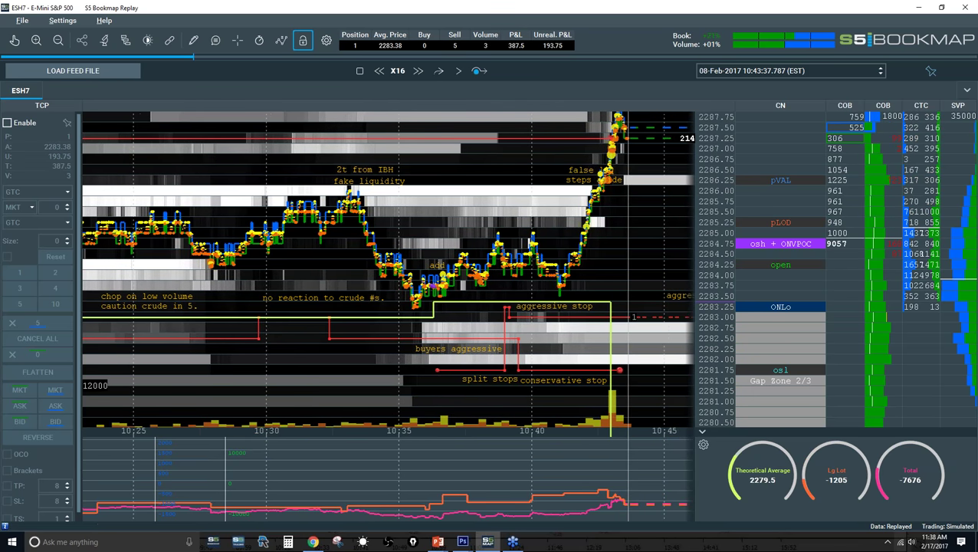
Set the playback speed to X8, resume from 10:43:37, and shift the price range up to about 2290.50
{"action": "left_click", "coordinate": [398, 72]}
{"action": "left_click_drag", "start_coordinate": [713, 260], "coordinate": [715, 307]}
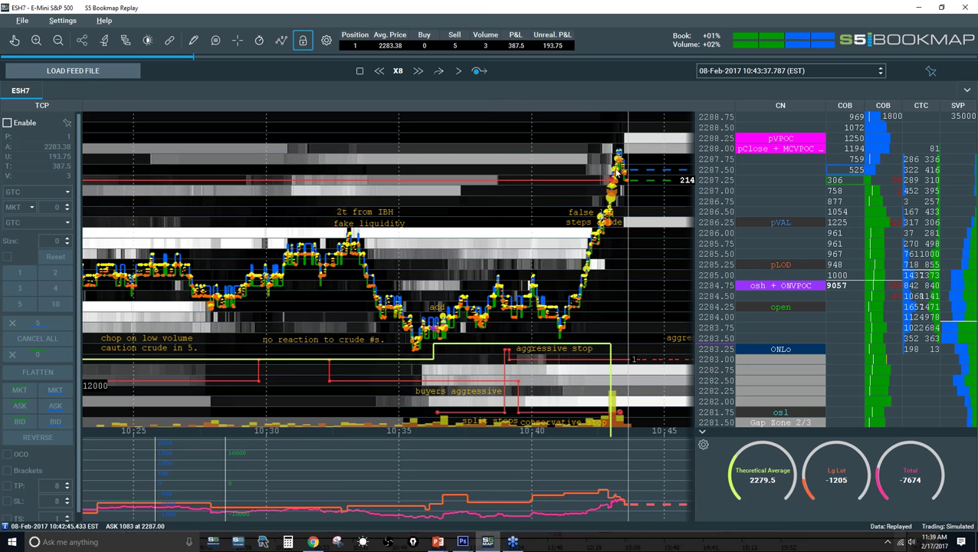
{"action": "left_click", "coordinate": [459, 72]}
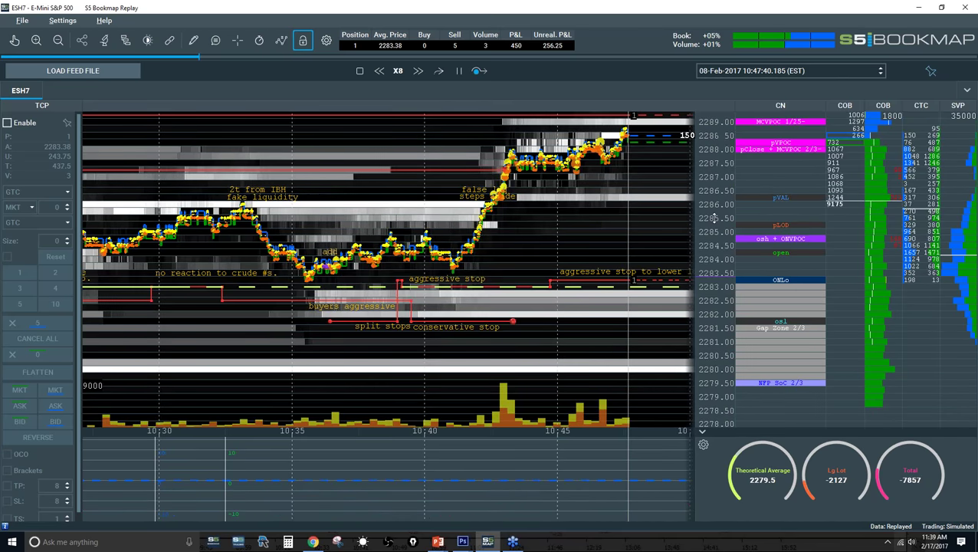
{"action": "left_click_drag", "start_coordinate": [713, 206], "coordinate": [721, 242]}
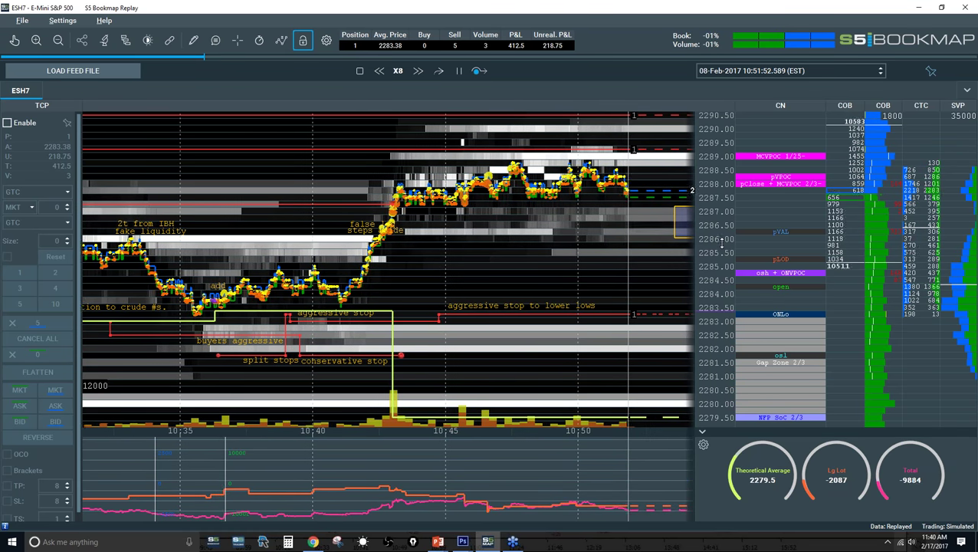
Widen the visible price range, run the replay at X16 from about 10:52, and pause it at X8 at about 10:53:57
{"action": "scroll", "coordinate": [719, 242], "scroll_direction": "down", "scroll_amount": 1}
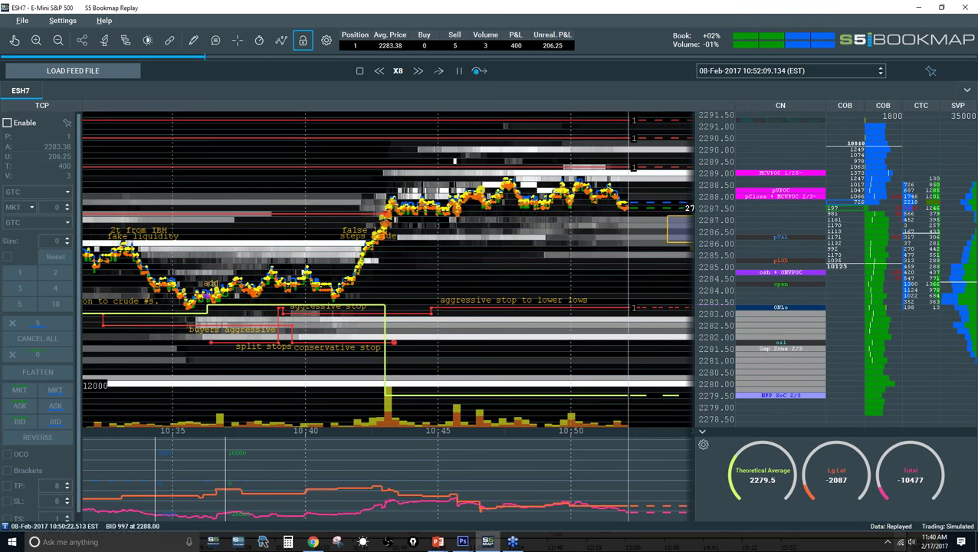
{"action": "left_click", "coordinate": [418, 75]}
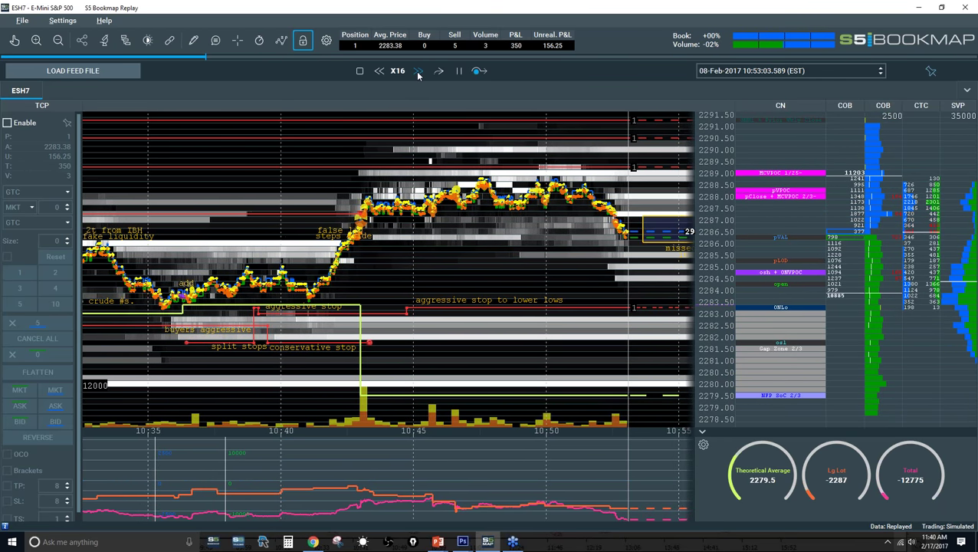
{"action": "key", "text": "minus"}
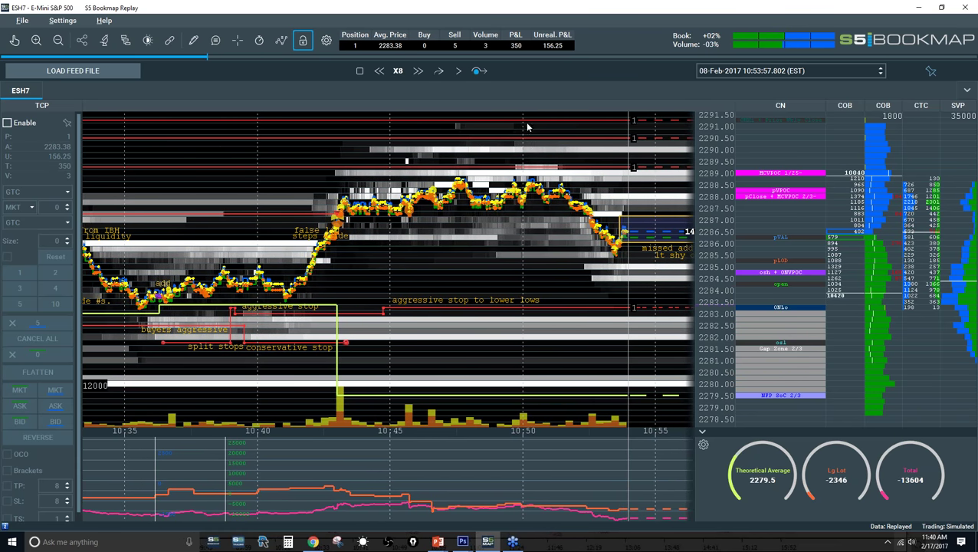
{"action": "key", "text": "space"}
Examine the pullback into the "missed add" zone on a shorter time span, keeping prices up to about 2291 in view
{"action": "scroll", "coordinate": [561, 280], "scroll_direction": "up", "scroll_amount": 2}
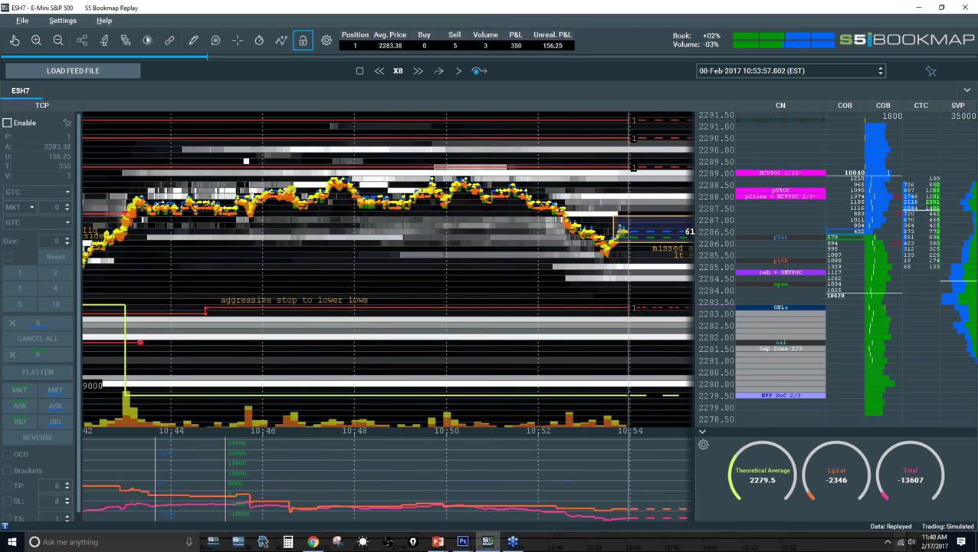
{"action": "scroll", "coordinate": [717, 261], "scroll_direction": "up", "scroll_amount": 1}
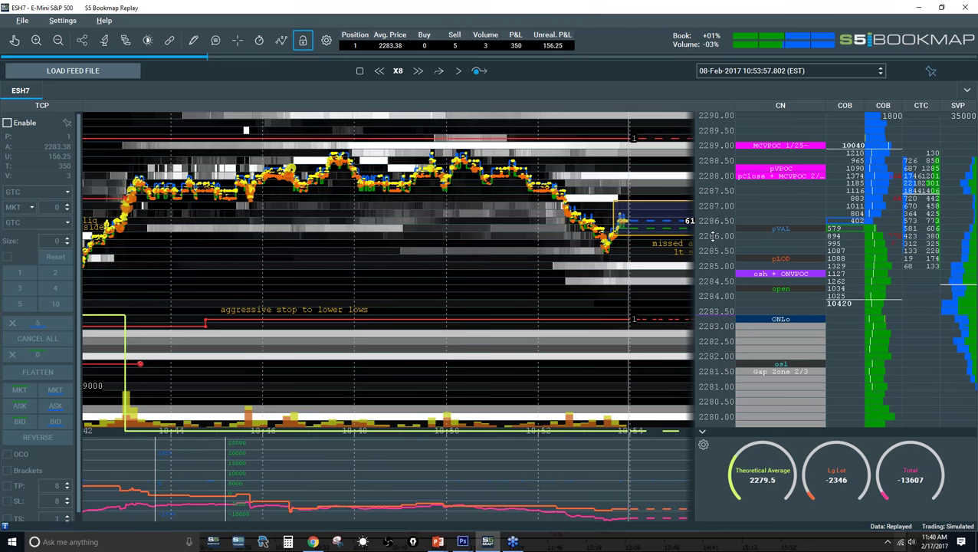
{"action": "left_click_drag", "start_coordinate": [719, 260], "coordinate": [761, 303]}
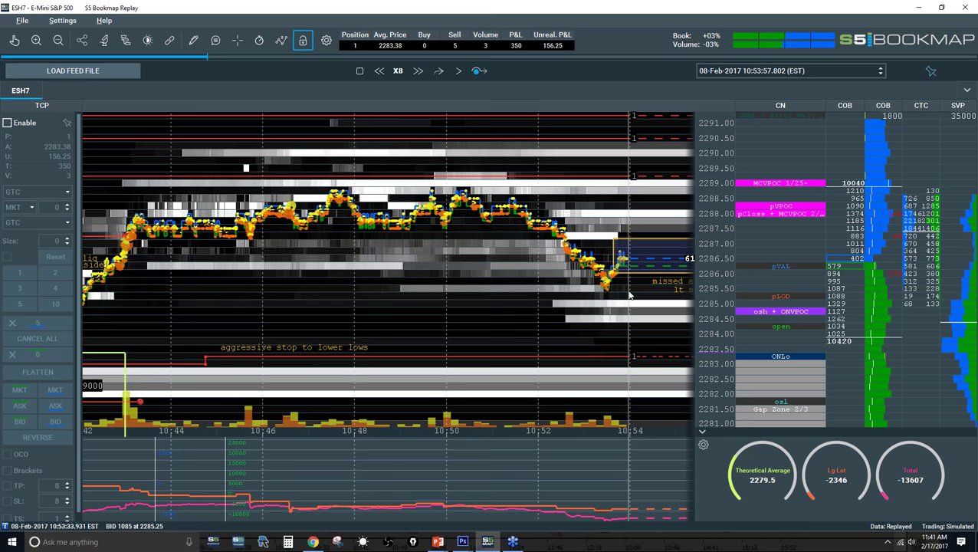
Resume the replay from 10:53:57, show a shorter time span around the "missed add opportunity" zone, and slow playback in stages to X2
{"action": "scroll", "coordinate": [559, 235], "scroll_direction": "up", "scroll_amount": 3}
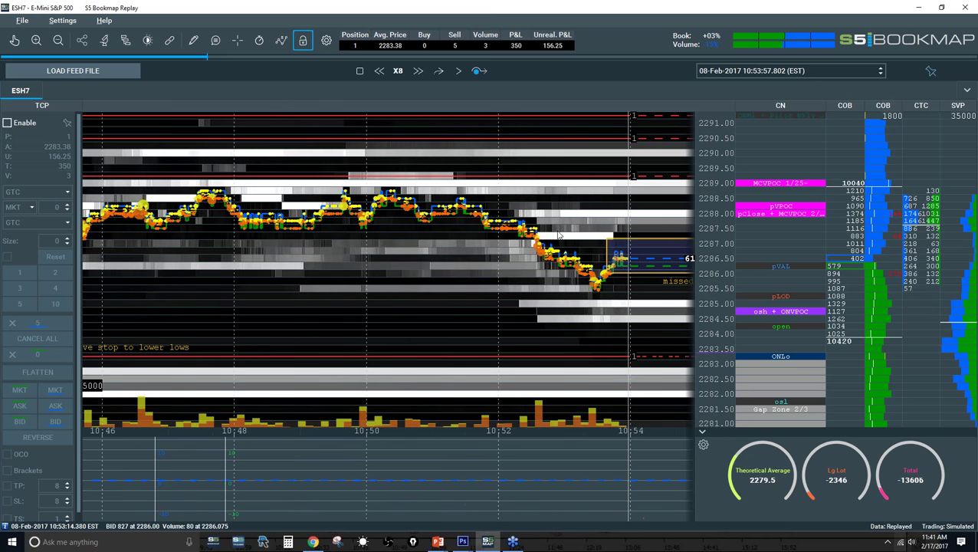
{"action": "scroll", "coordinate": [559, 235], "scroll_direction": "down", "scroll_amount": 1}
{"action": "left_click", "coordinate": [459, 71]}
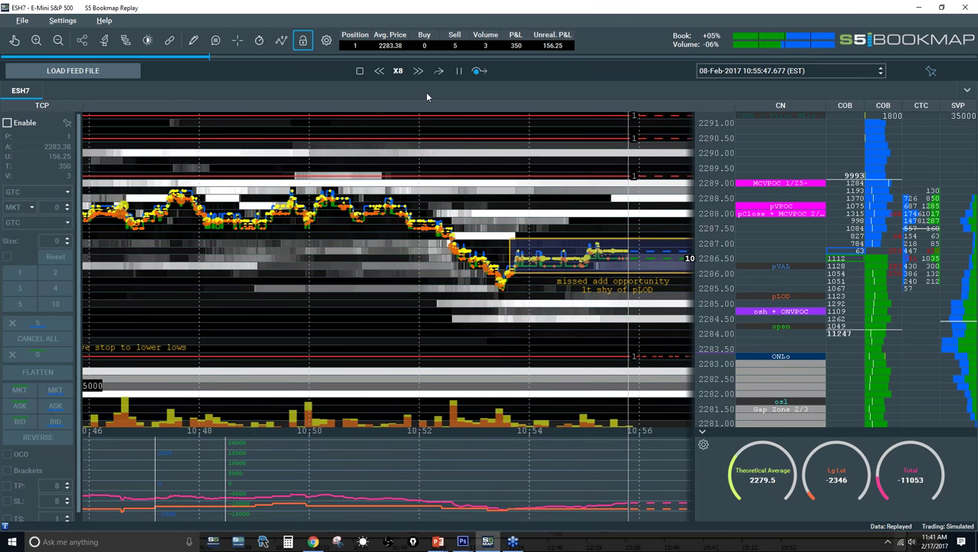
{"action": "left_click", "coordinate": [379, 70]}
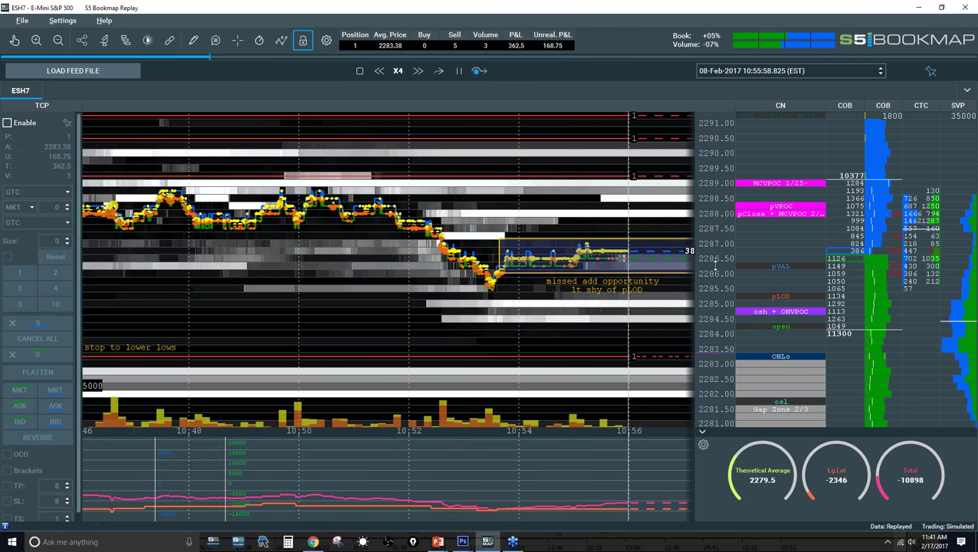
{"action": "scroll", "coordinate": [567, 307], "scroll_direction": "up", "scroll_amount": 5}
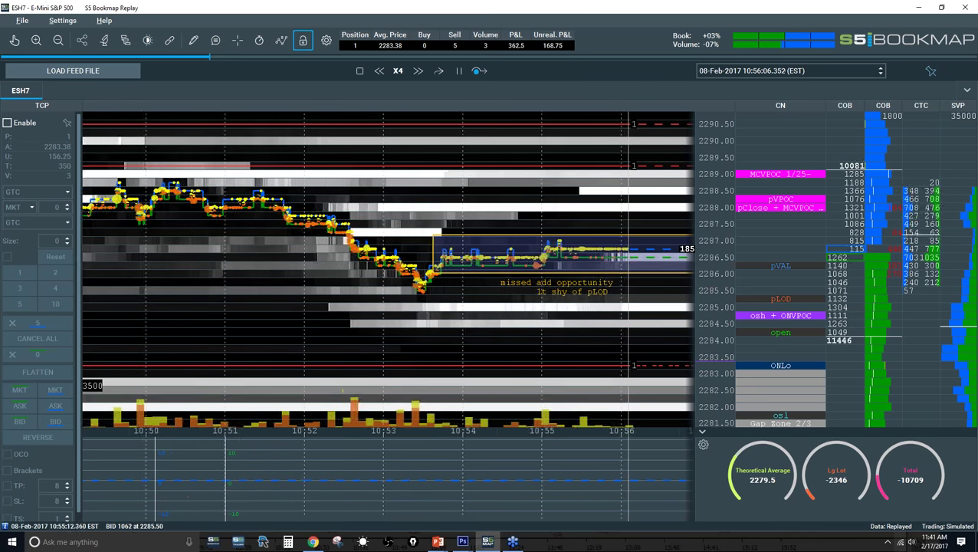
{"action": "scroll", "coordinate": [549, 314], "scroll_direction": "down", "scroll_amount": 3}
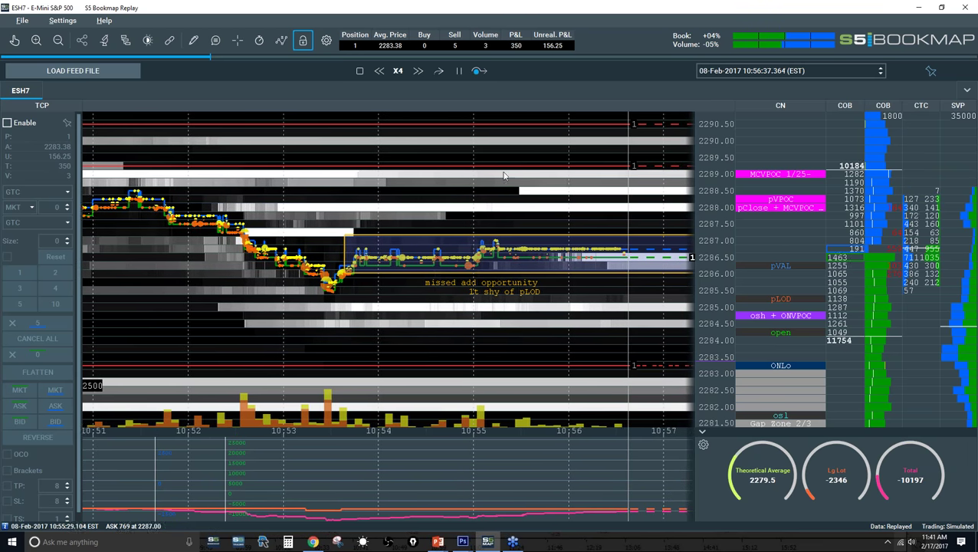
{"action": "left_click", "coordinate": [380, 71]}
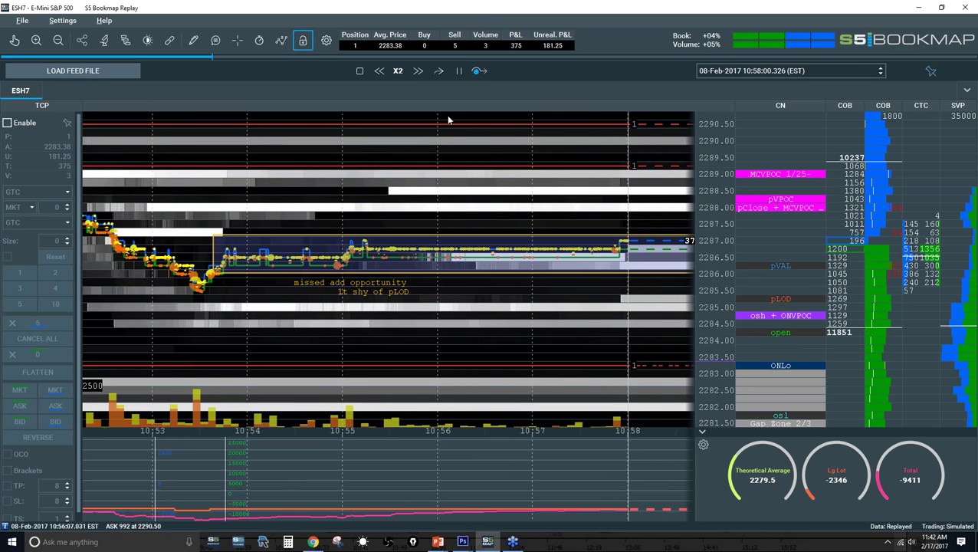
Raise the playback speed to X4 at about 10:58, increase it to X8, and pause past the "target hit" note at about 11:03:11
{"action": "left_click", "coordinate": [419, 71]}
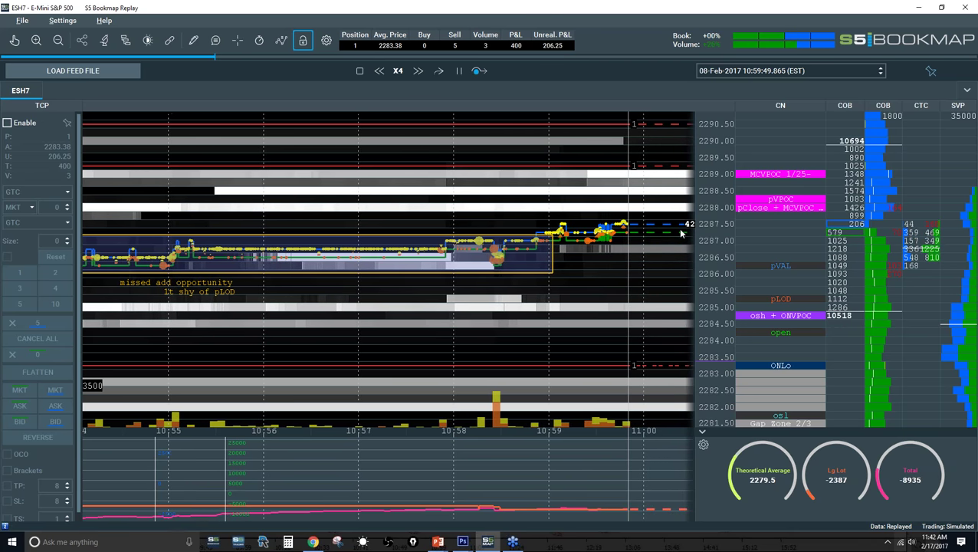
{"action": "left_click", "coordinate": [418, 71]}
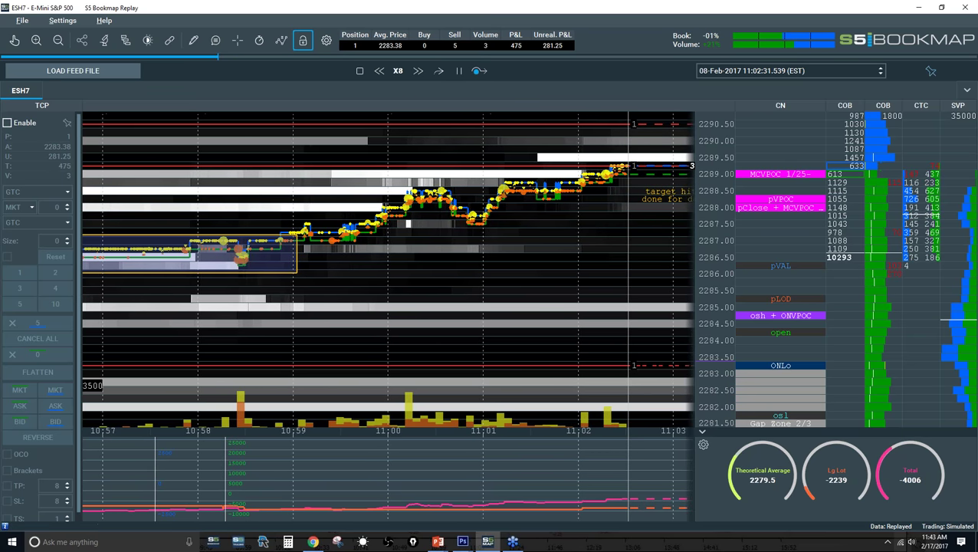
{"action": "left_click", "coordinate": [460, 72]}
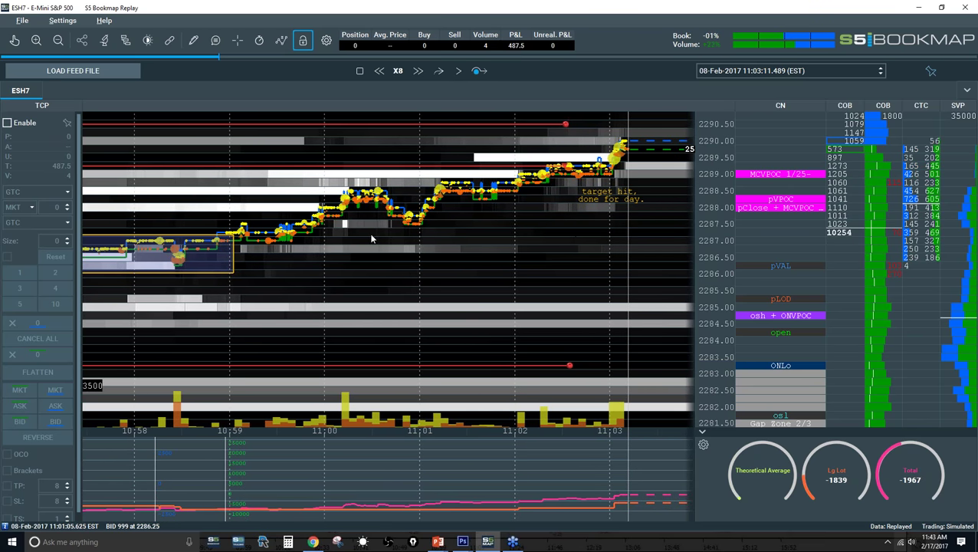
Run the replay at X8 from 11:03:11, pause it at about 11:04:14, and widen the visible time span back to about 10:58
{"action": "left_click", "coordinate": [459, 71]}
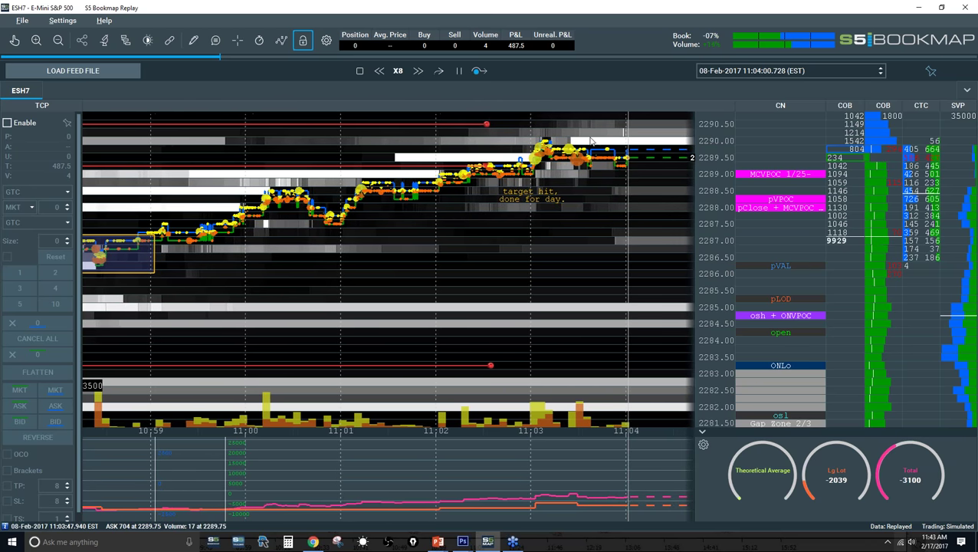
{"action": "left_click", "coordinate": [459, 71]}
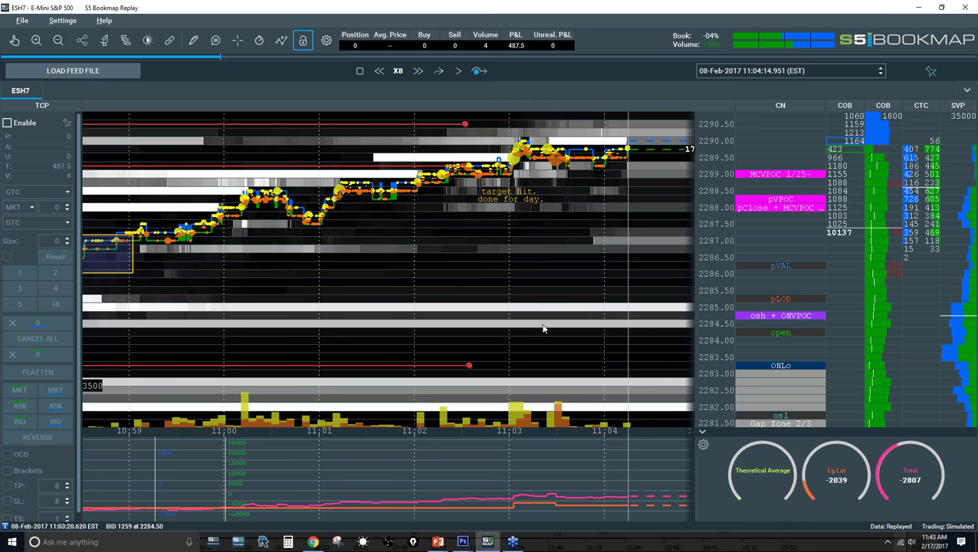
{"action": "scroll", "coordinate": [543, 328], "scroll_direction": "down", "scroll_amount": 2}
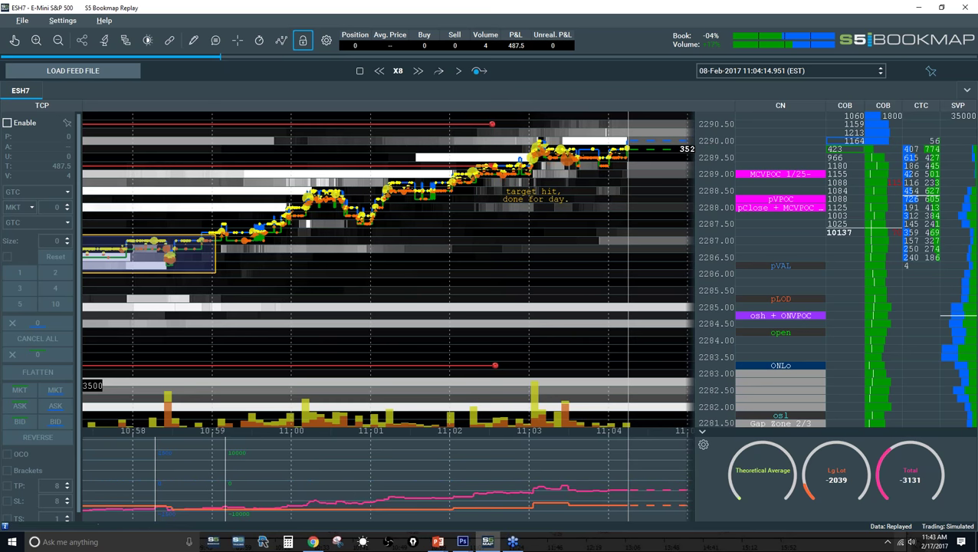